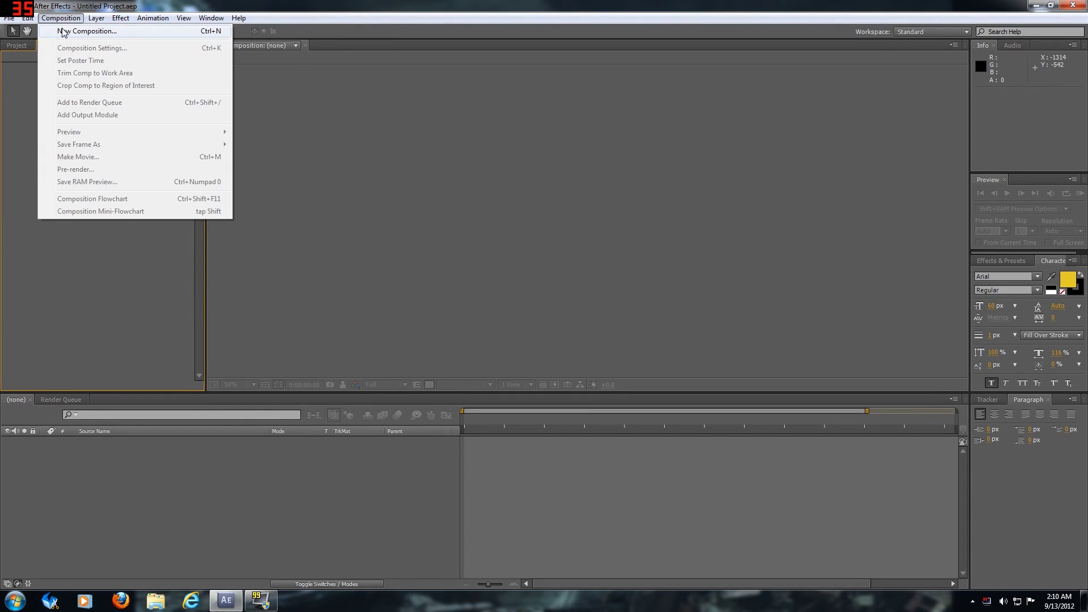
Create Comp 1 with default settings and add a red solid layer.
{"action": "left_click", "coordinate": [63, 32]}
{"action": "key", "text": "Return"}
{"action": "left_click", "coordinate": [95, 18]}
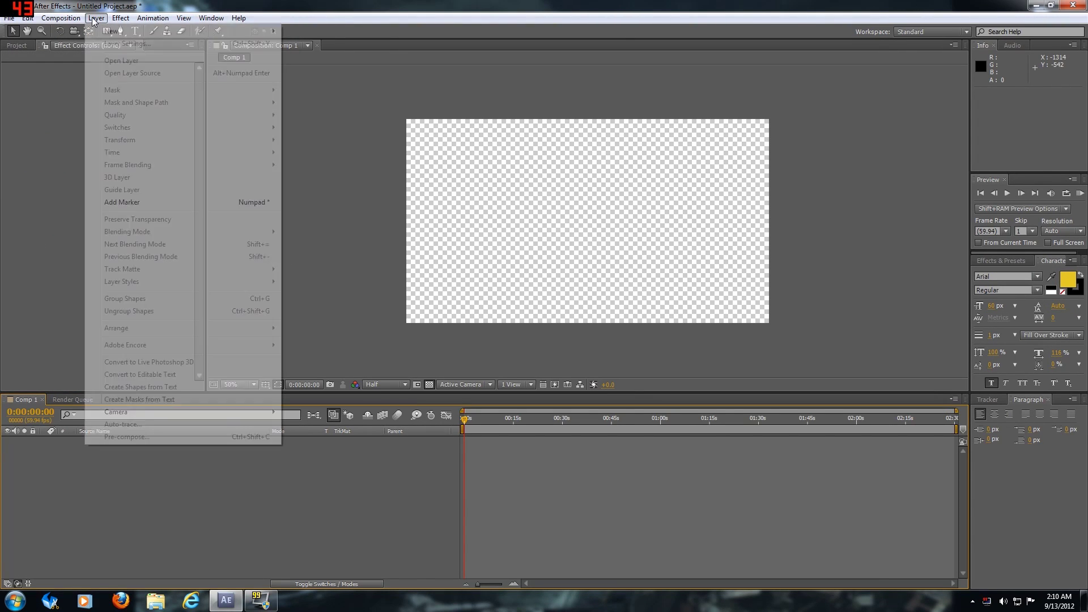
{"action": "mouse_move", "coordinate": [224, 32]}
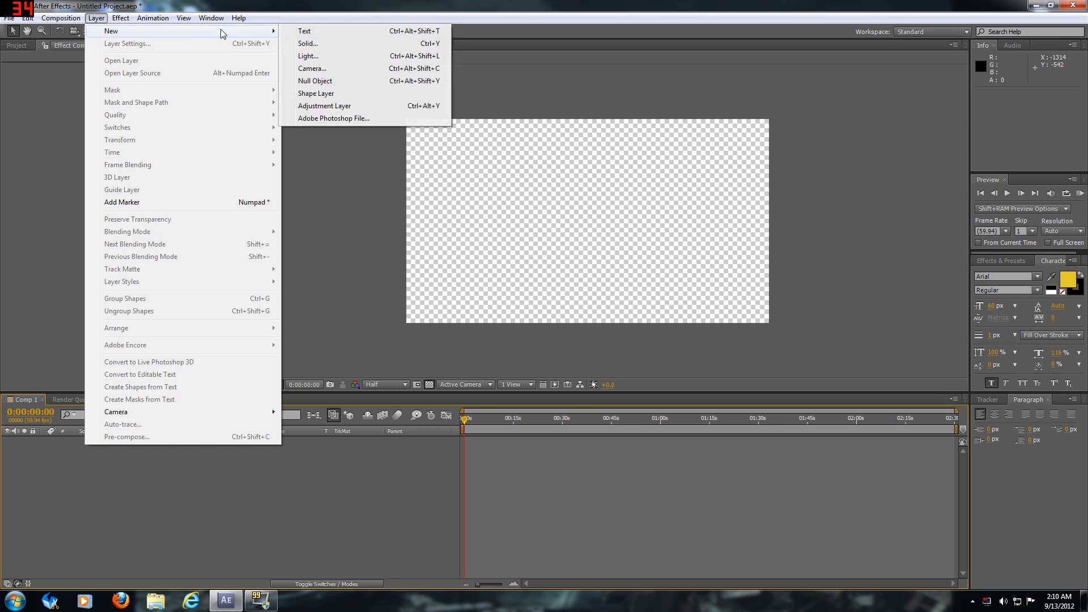
{"action": "left_click", "coordinate": [310, 45]}
{"action": "key", "text": "Return"}
Apply the Element effect to the red solid and open its Scene Setup.
{"action": "left_click", "coordinate": [121, 17]}
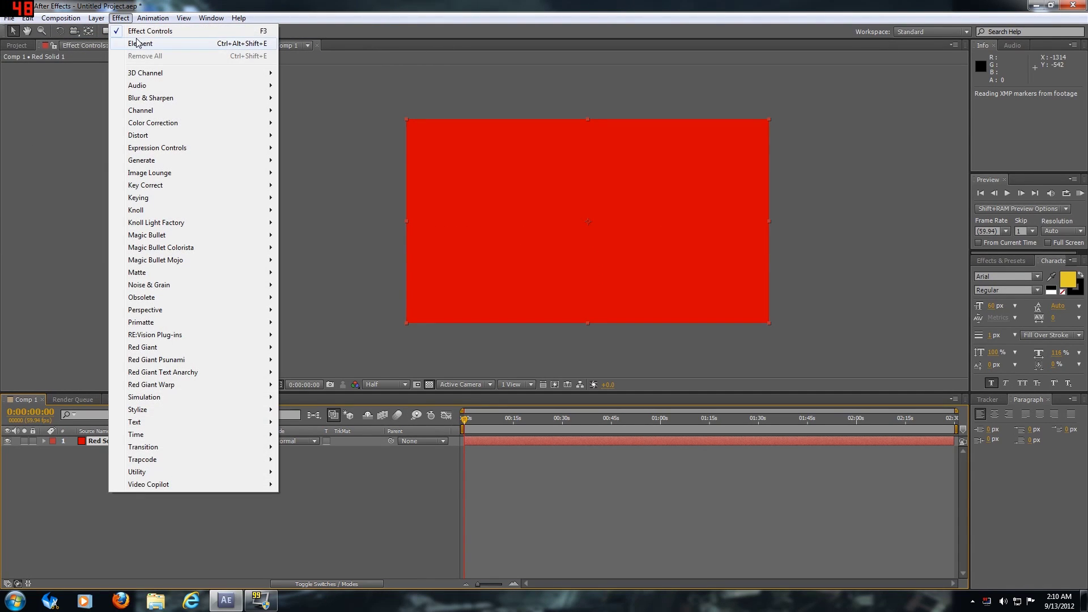
{"action": "left_click", "coordinate": [138, 43]}
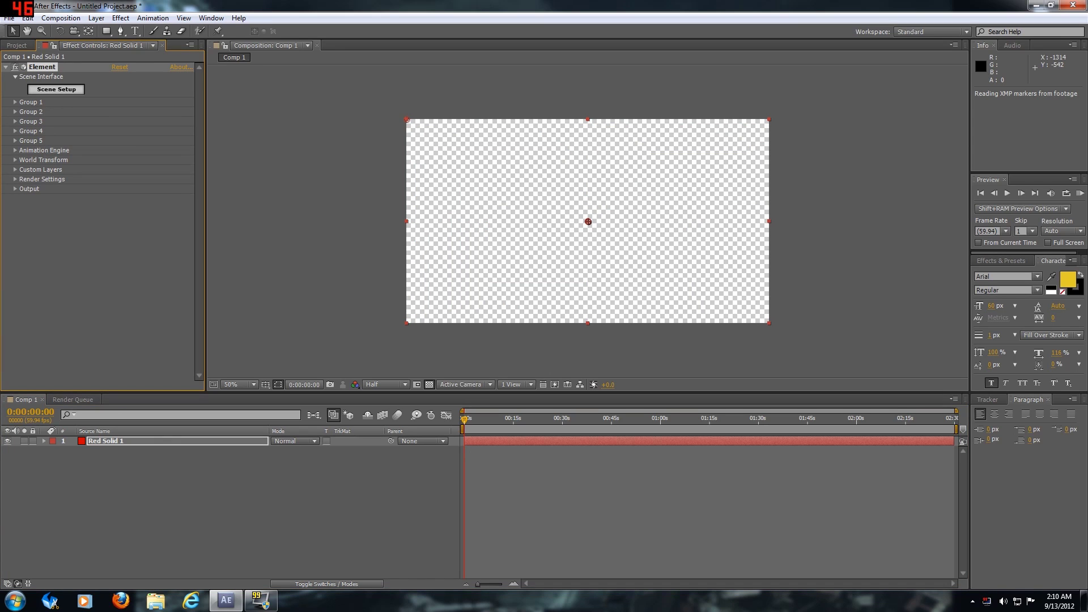
{"action": "left_click", "coordinate": [55, 89]}
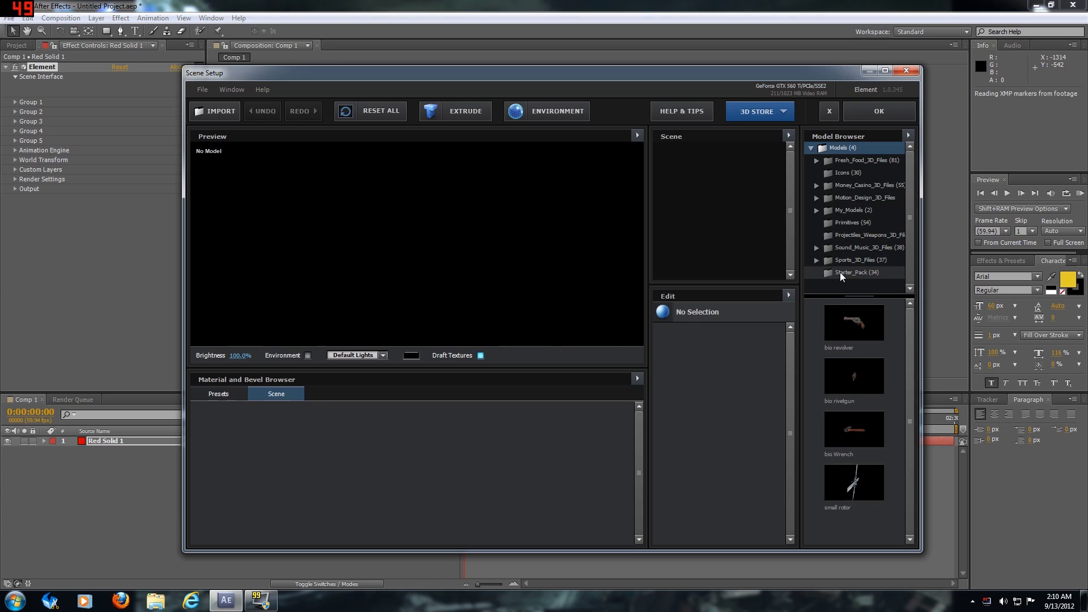
Load the Starter_Pack ball_fracture model and apply the Pro_Shaders Organic wet_lizard material, then accept.
{"action": "left_click", "coordinate": [840, 272]}
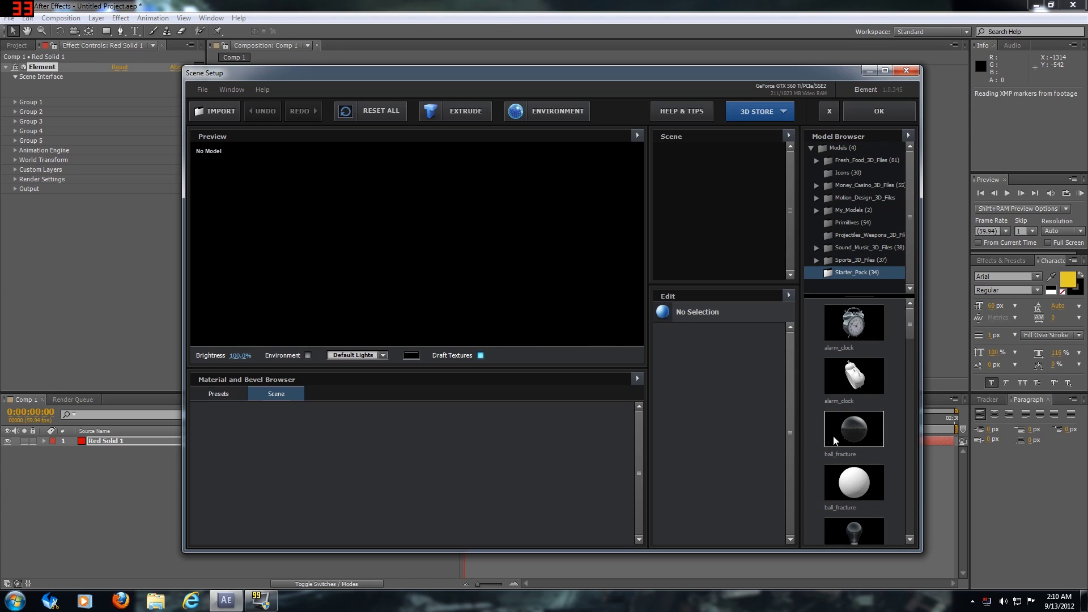
{"action": "left_click", "coordinate": [854, 482]}
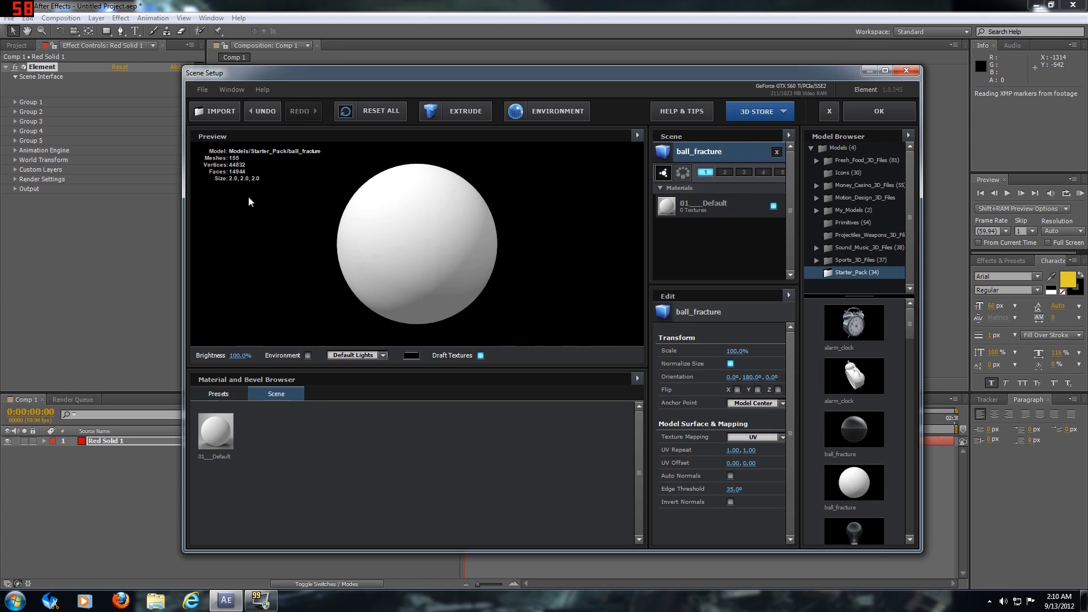
{"action": "left_click", "coordinate": [216, 394]}
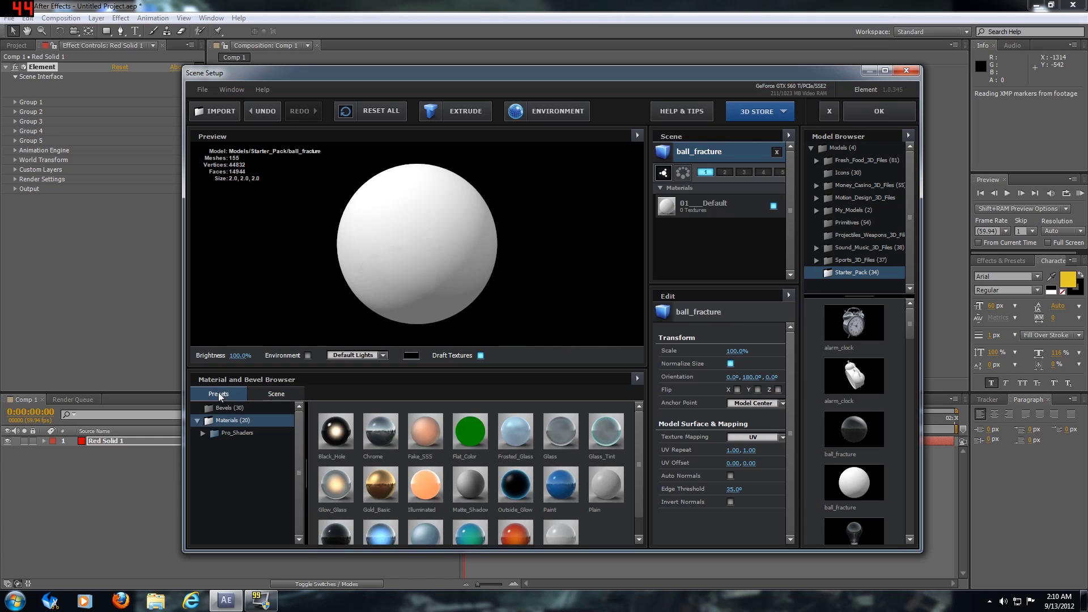
{"action": "left_click", "coordinate": [202, 433]}
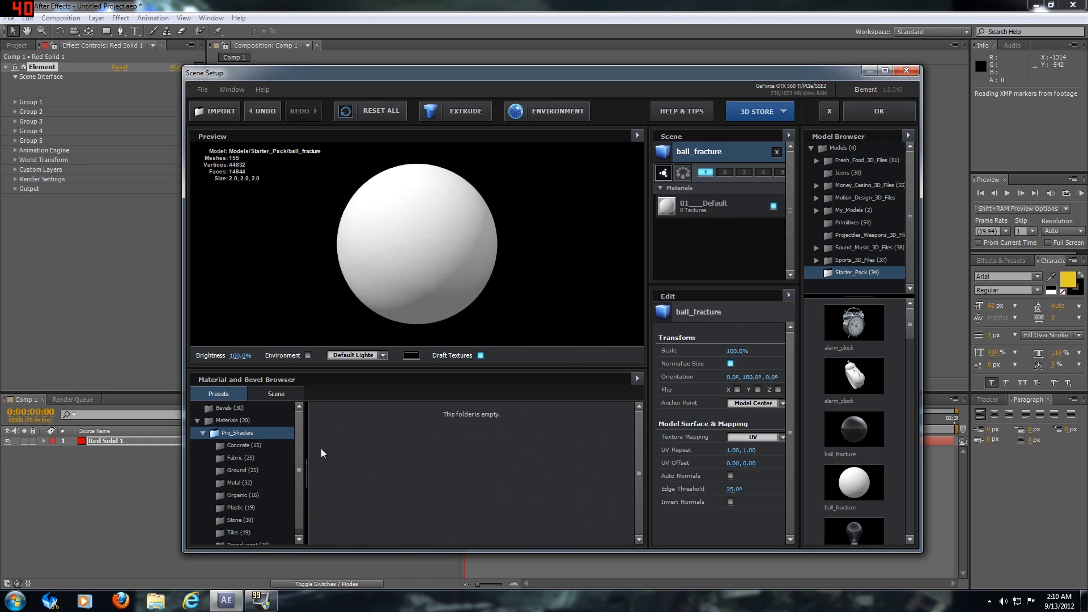
{"action": "left_click", "coordinate": [220, 489]}
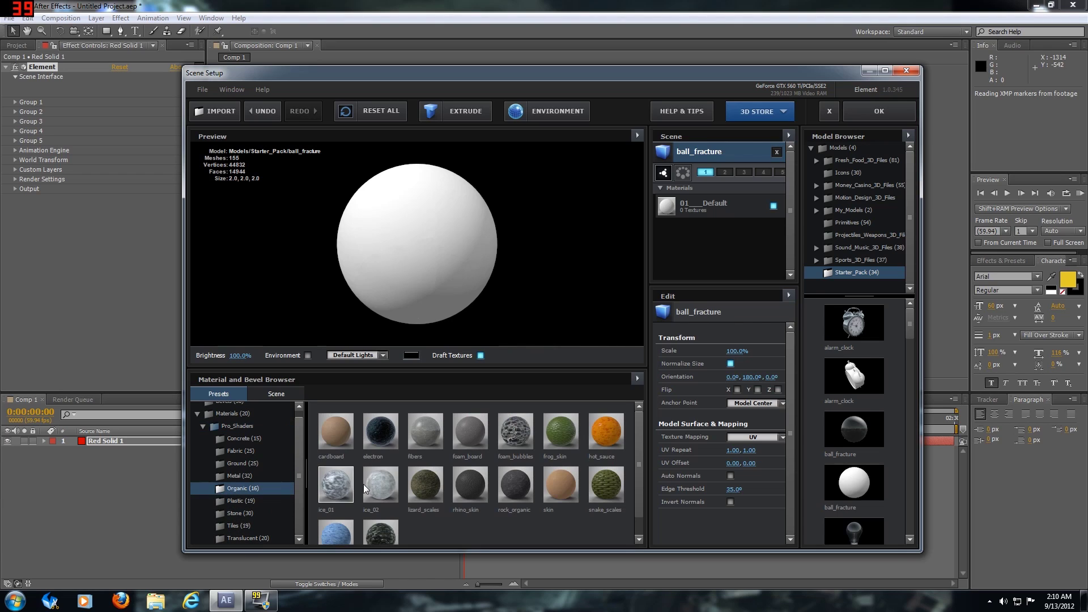
{"action": "scroll", "coordinate": [383, 526], "scroll_direction": "down", "scroll_amount": 1}
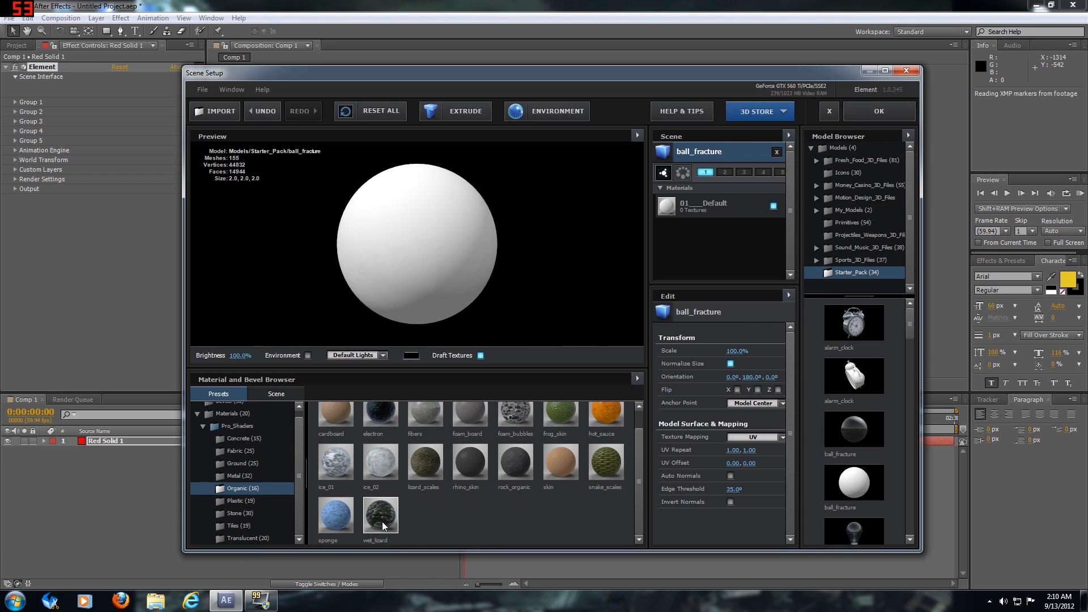
{"action": "left_click_drag", "start_coordinate": [383, 526], "coordinate": [421, 236]}
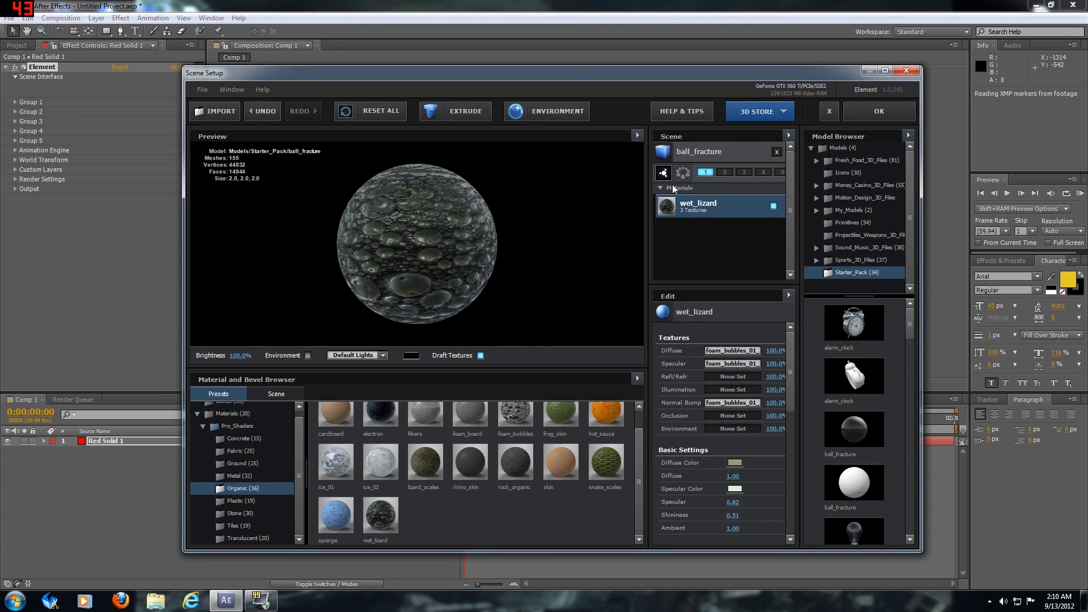
{"action": "left_click", "coordinate": [870, 115]}
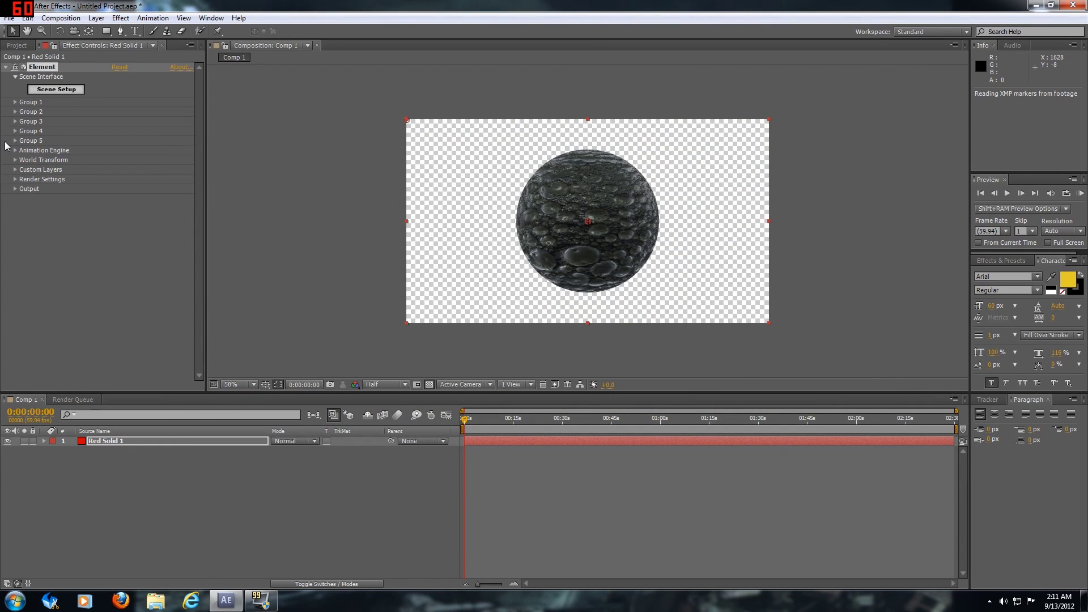
Add a deep green solid and move it below Red Solid 1.
{"action": "left_click", "coordinate": [96, 18]}
{"action": "mouse_move", "coordinate": [122, 31]}
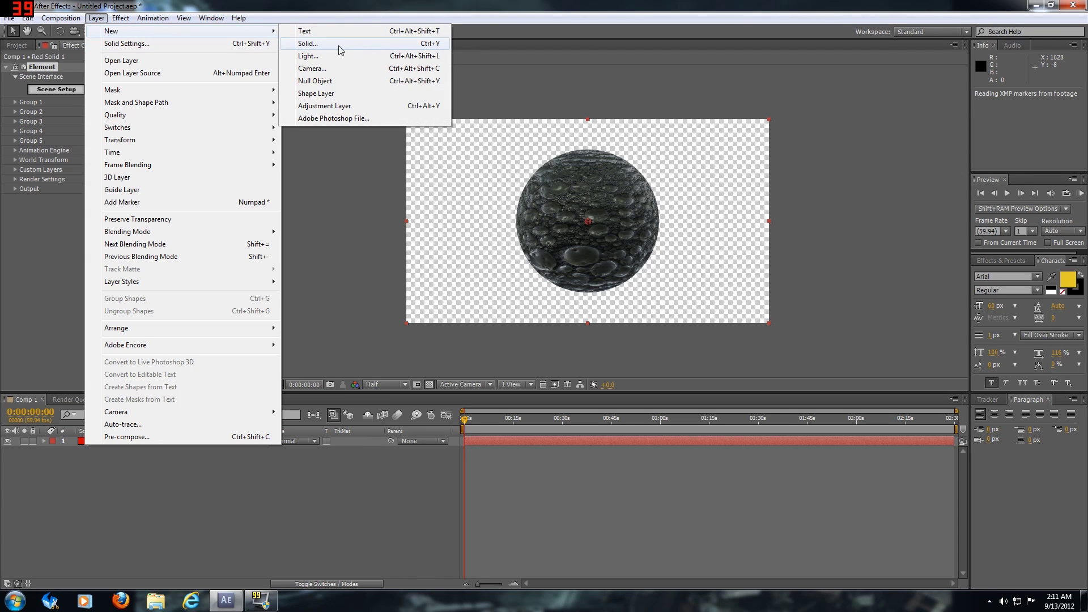
{"action": "left_click", "coordinate": [339, 45]}
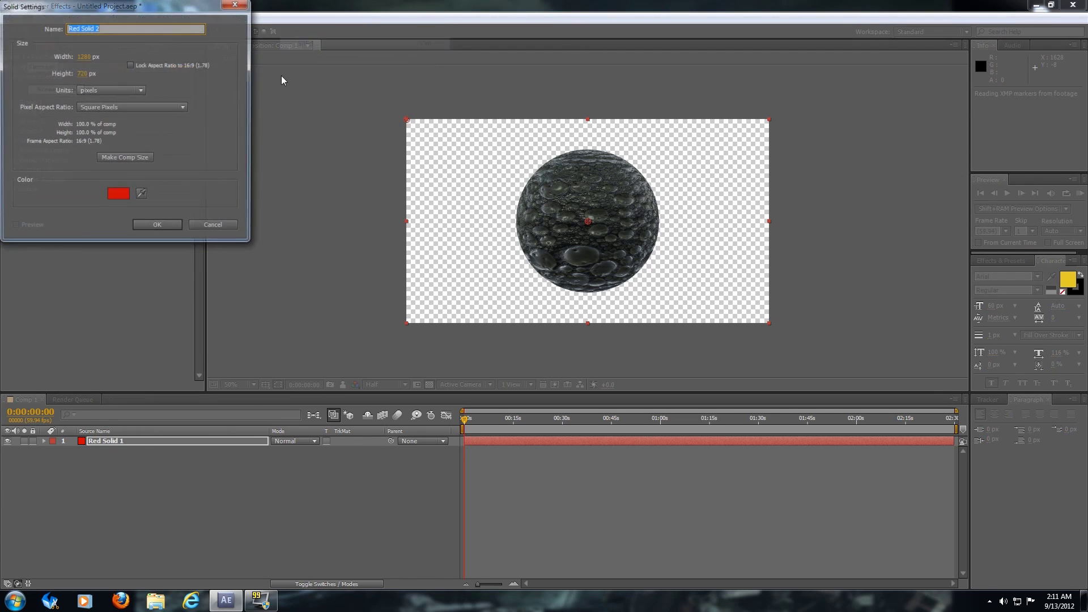
{"action": "left_click", "coordinate": [117, 194]}
{"action": "mouse_move", "coordinate": [170, 67]}
{"action": "left_mouse_down"}
{"action": "mouse_move", "coordinate": [169, 118]}
{"action": "mouse_move", "coordinate": [131, 119]}
{"action": "left_mouse_up"}
{"action": "left_click", "coordinate": [260, 27]}
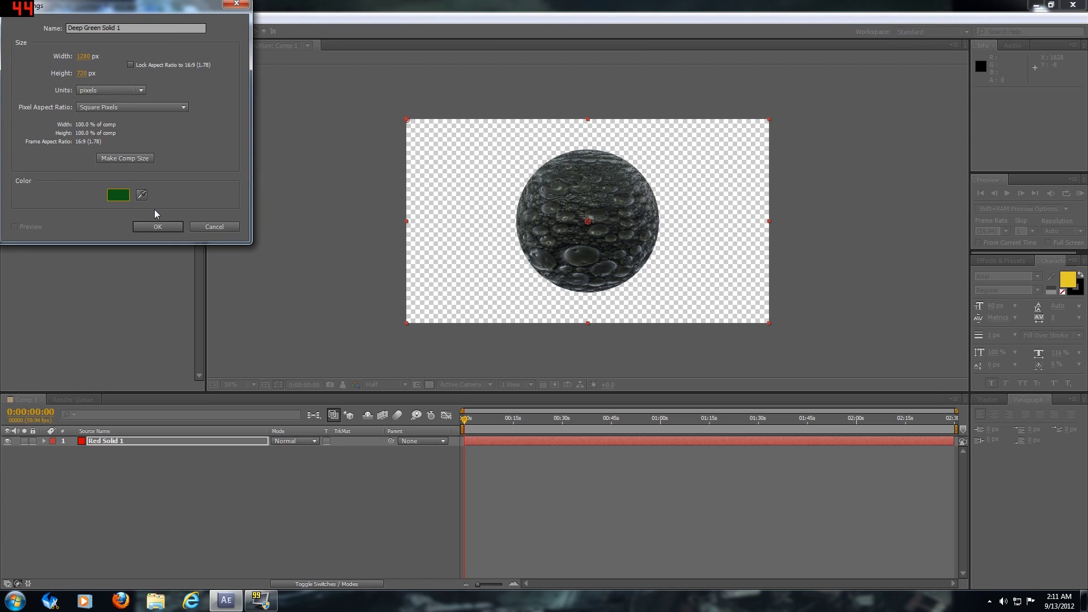
{"action": "left_click", "coordinate": [157, 227]}
{"action": "left_click_drag", "start_coordinate": [110, 440], "coordinate": [111, 460]}
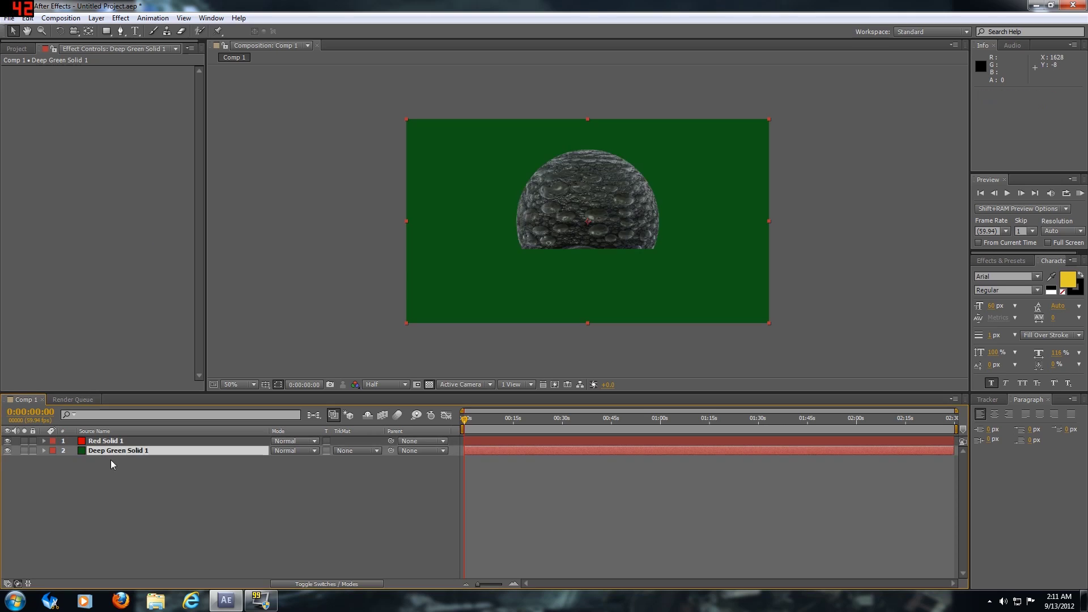
Add a very dark green solid, Dark Green Solid 1, on top of the stack.
{"action": "left_click", "coordinate": [97, 18]}
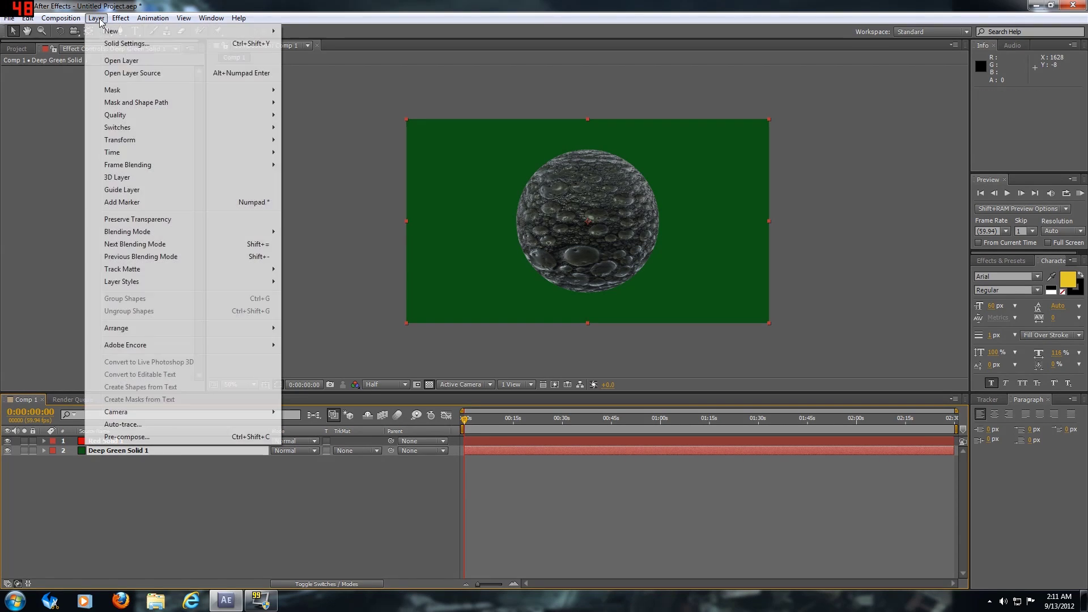
{"action": "mouse_move", "coordinate": [123, 35]}
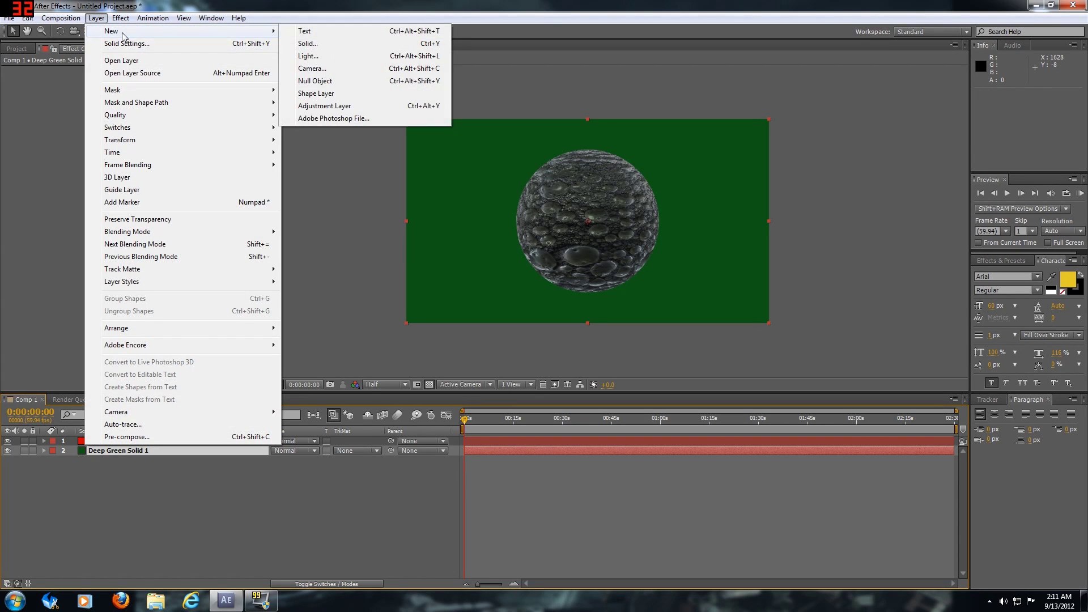
{"action": "left_click", "coordinate": [308, 44]}
{"action": "left_click", "coordinate": [127, 195]}
{"action": "left_click_drag", "start_coordinate": [131, 130], "coordinate": [126, 148]}
{"action": "left_click", "coordinate": [252, 28]}
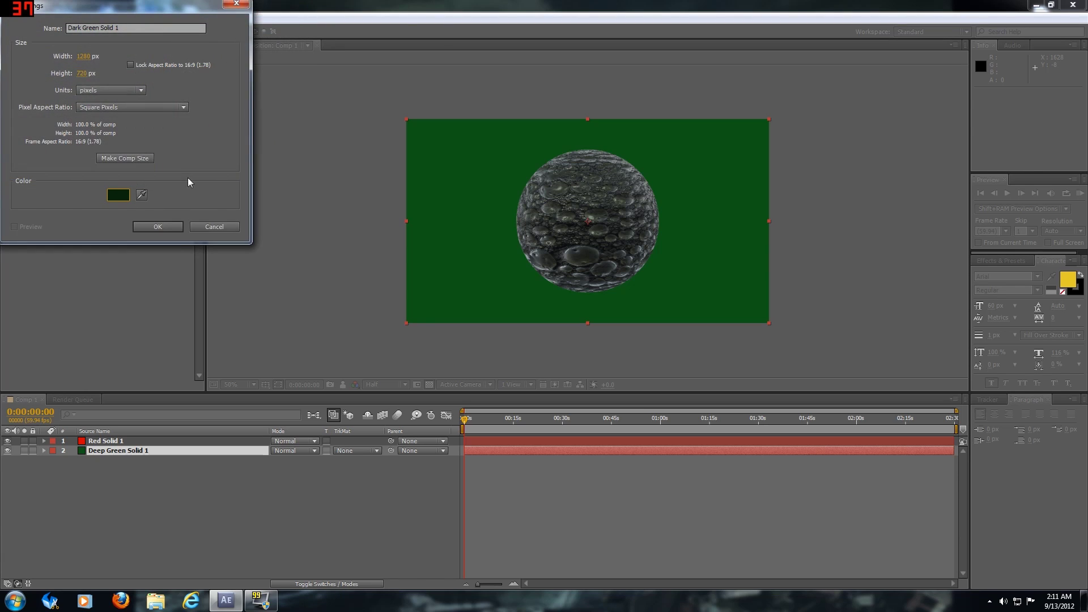
{"action": "left_click", "coordinate": [166, 227]}
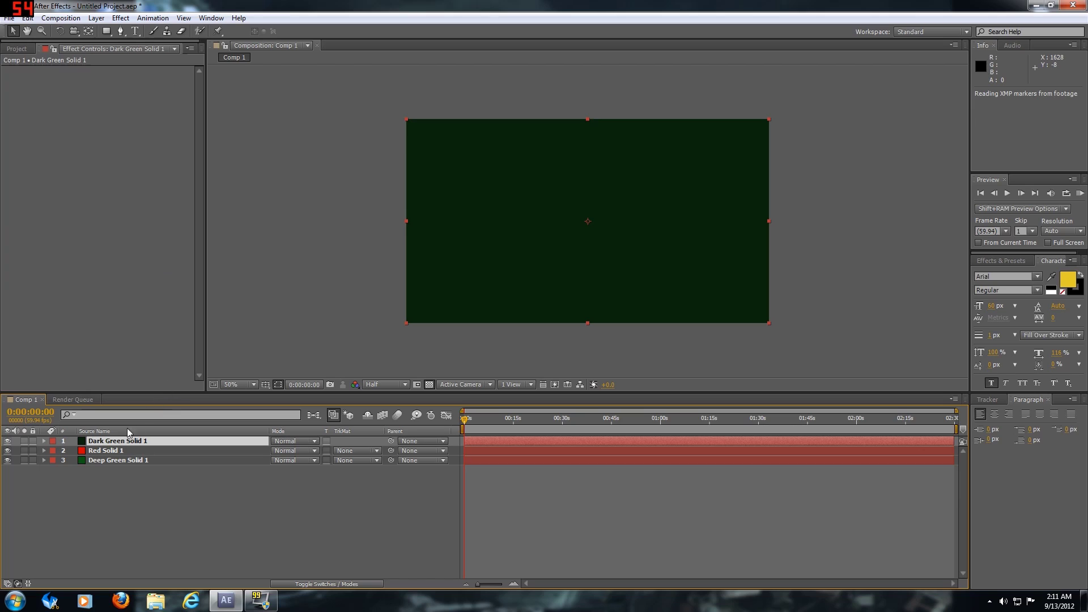
Draw an oval mask on Deep Green Solid 1 with 101-pixel feather, and move Dark Green Solid 1 to the bottom.
{"action": "left_click", "coordinate": [94, 460]}
{"action": "left_click", "coordinate": [116, 32]}
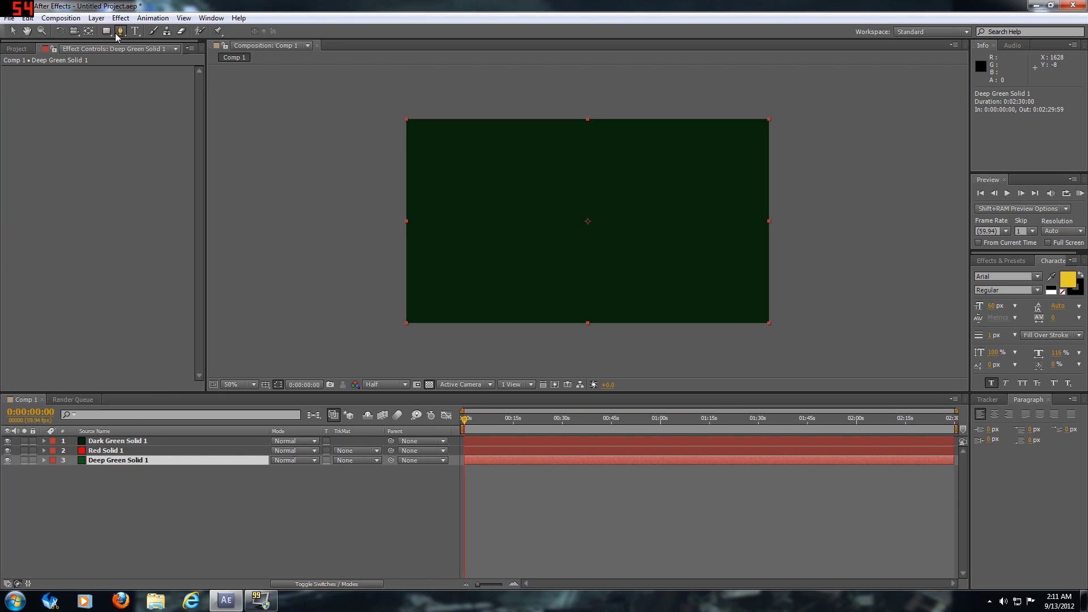
{"action": "left_click_drag", "start_coordinate": [106, 31], "coordinate": [160, 57]}
{"action": "left_click_drag", "start_coordinate": [448, 146], "coordinate": [734, 308]}
{"action": "key", "text": "f"}
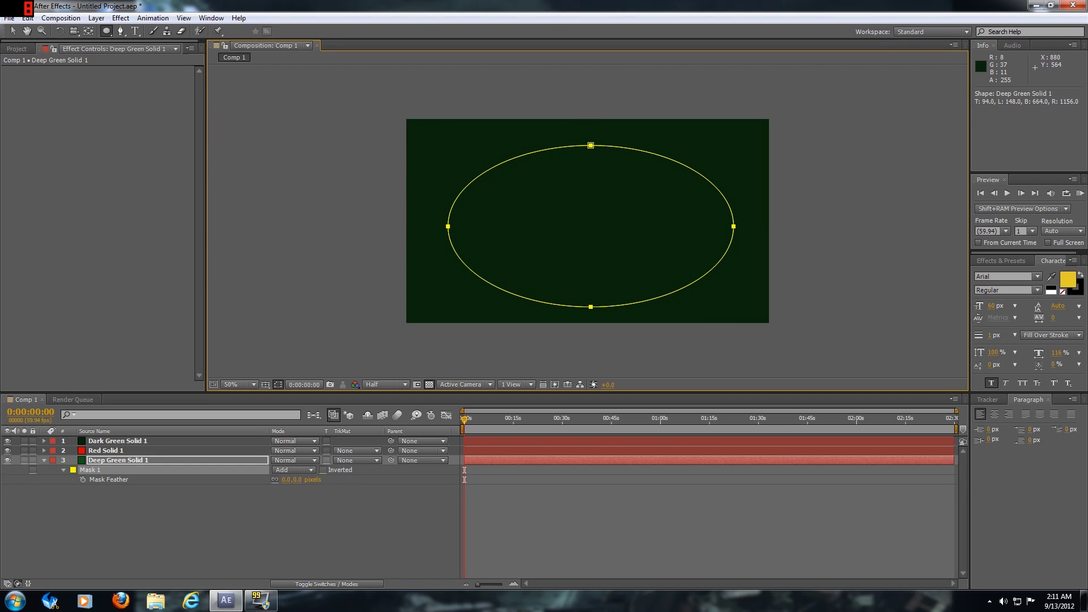
{"action": "left_click_drag", "start_coordinate": [287, 480], "coordinate": [344, 479]}
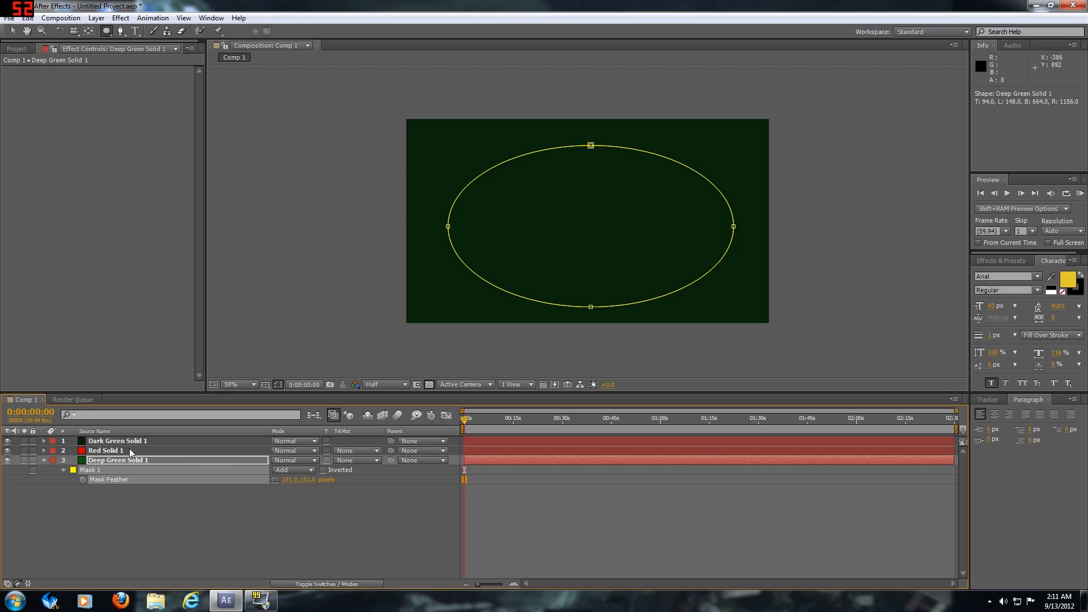
{"action": "left_click_drag", "start_coordinate": [101, 441], "coordinate": [102, 466]}
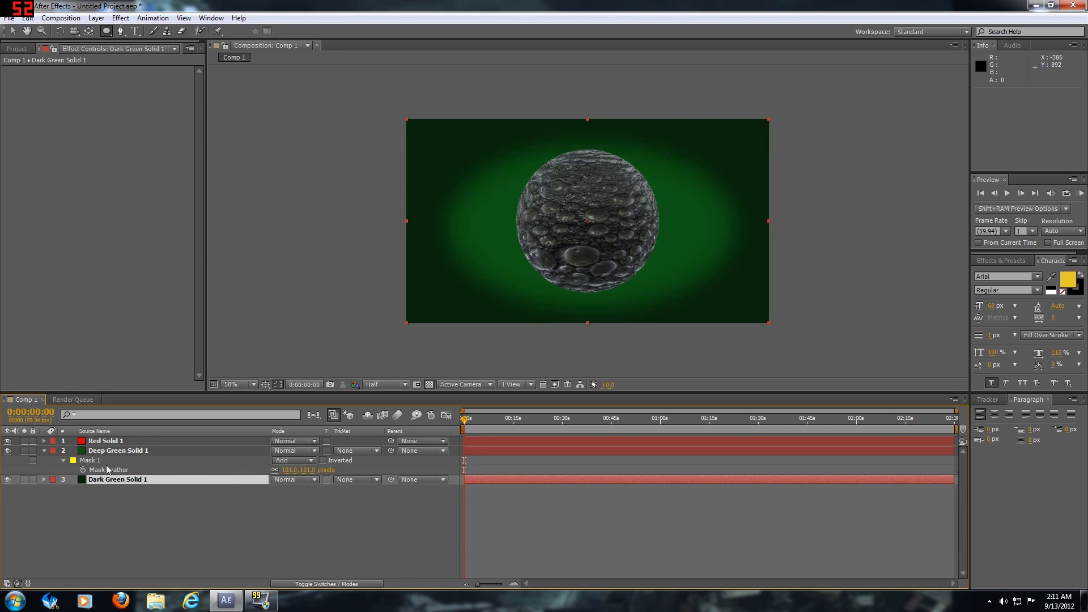
Nudge the oval mask slightly upward and deselect the layer.
{"action": "left_click", "coordinate": [88, 460]}
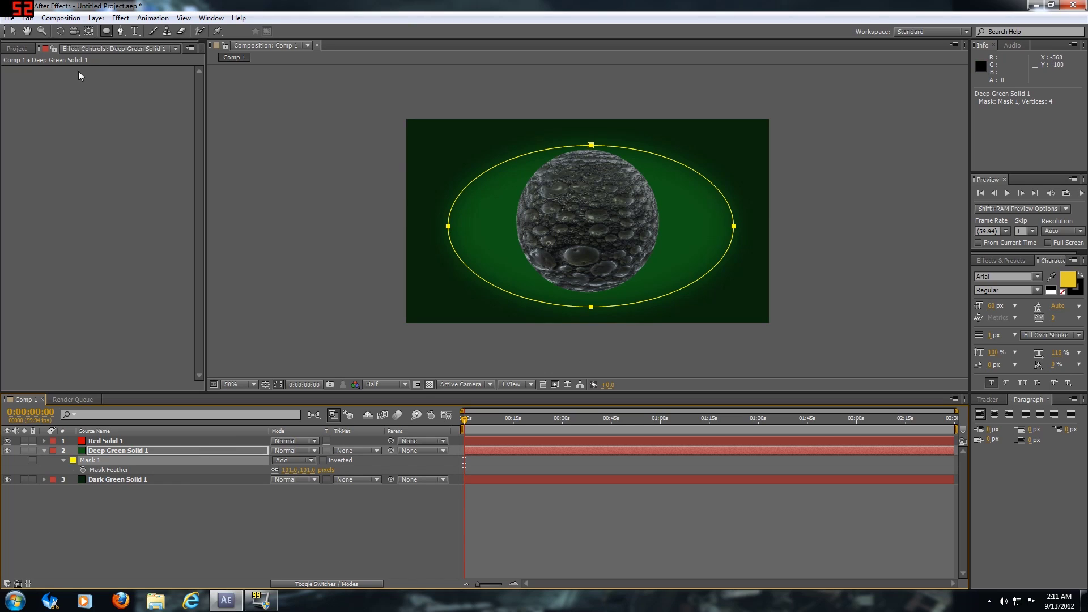
{"action": "key", "text": "v"}
{"action": "left_click_drag", "start_coordinate": [591, 145], "coordinate": [590, 141]}
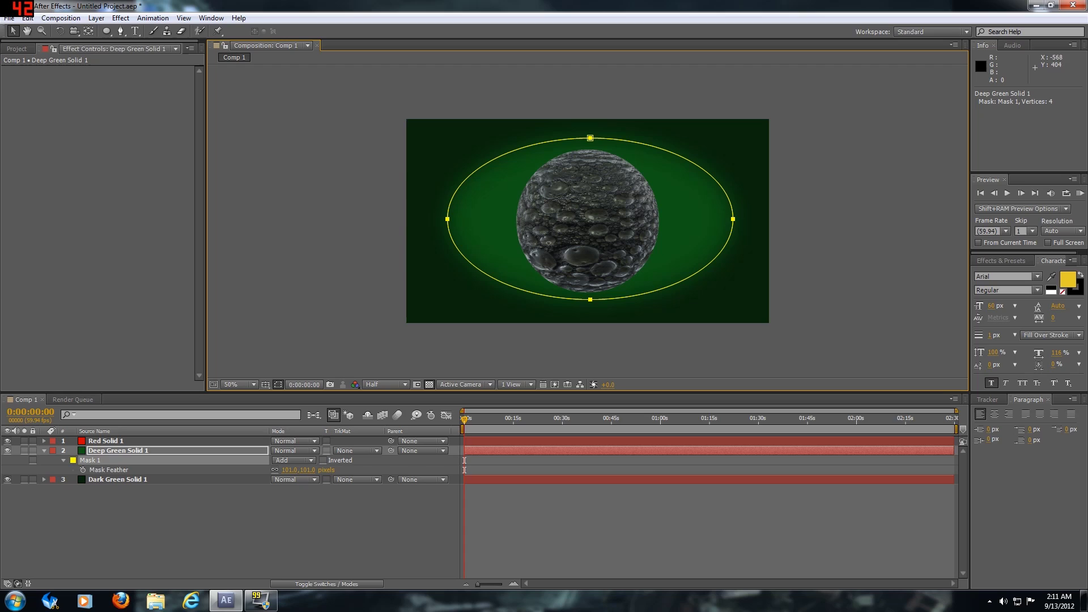
{"action": "left_click", "coordinate": [311, 281]}
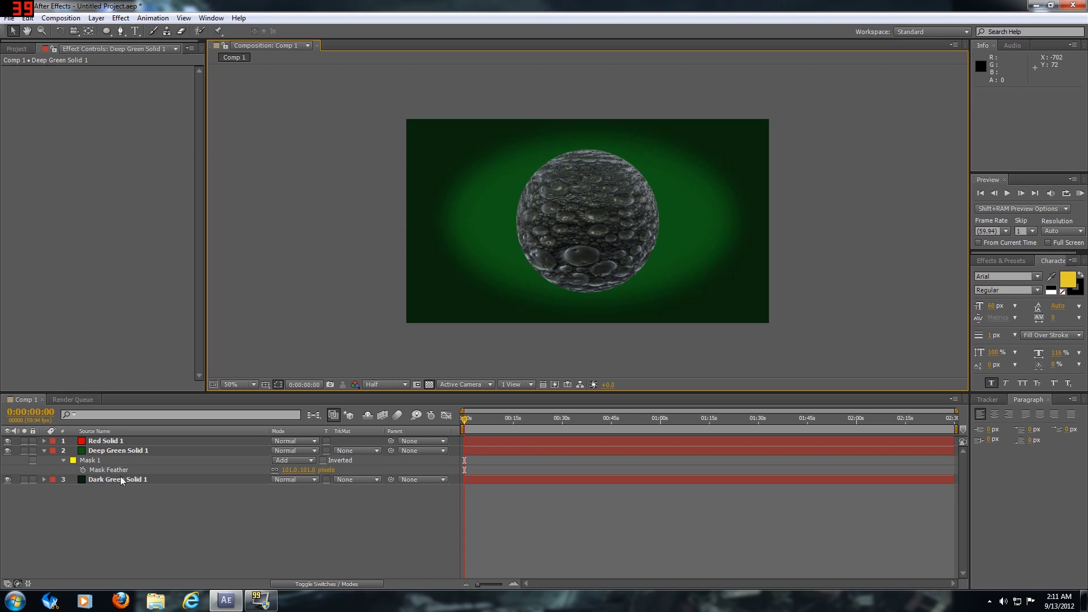
Select Red Solid 1 and look through its Animation Engine and World Transform settings.
{"action": "left_click", "coordinate": [44, 451]}
{"action": "left_click", "coordinate": [95, 431]}
{"action": "left_click", "coordinate": [108, 441]}
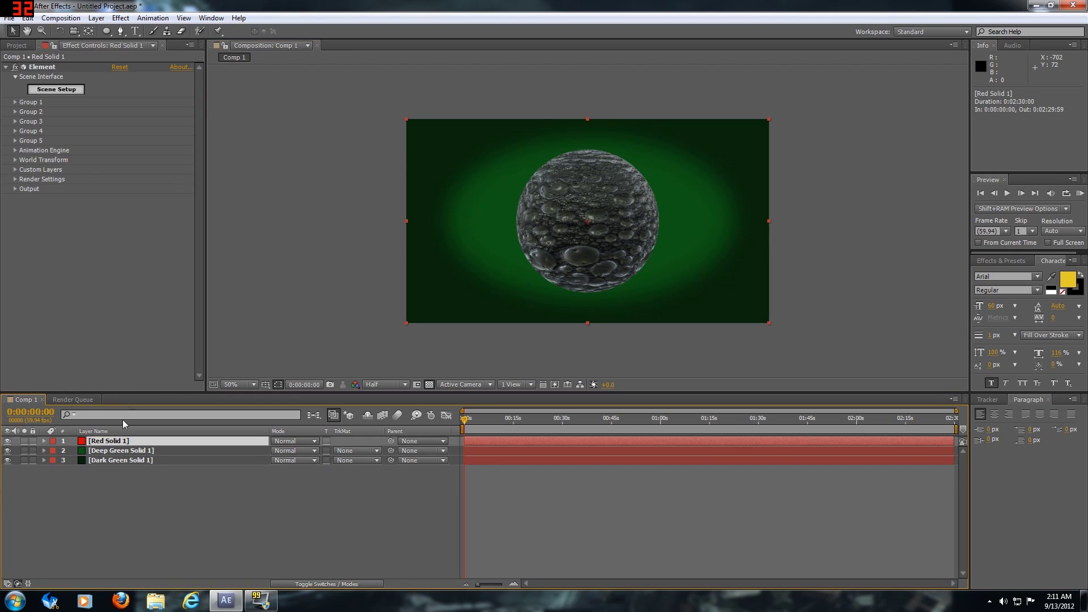
{"action": "left_click", "coordinate": [16, 150]}
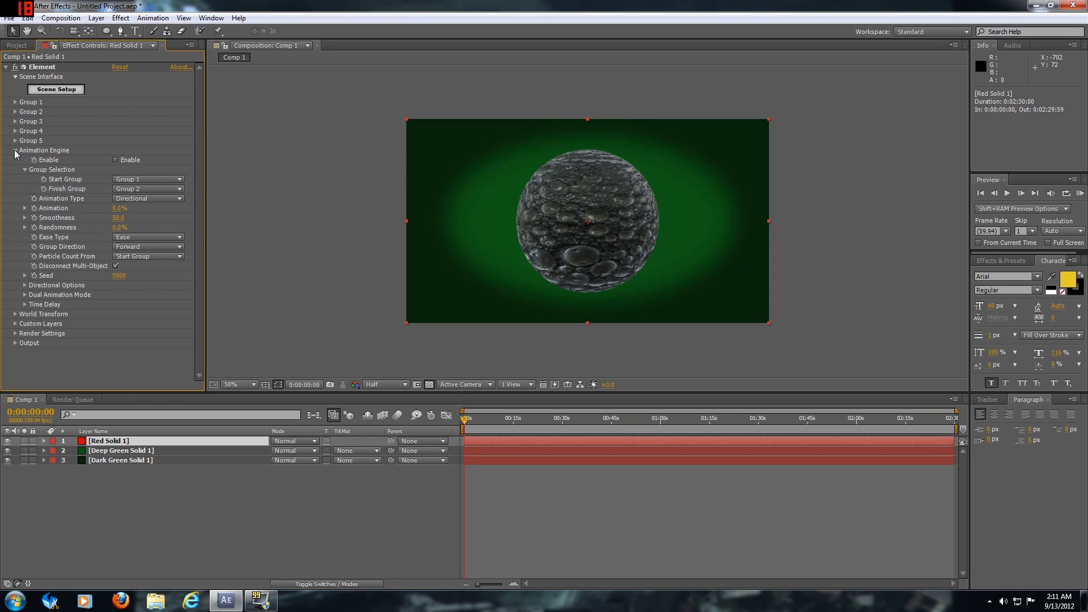
{"action": "left_click", "coordinate": [15, 150]}
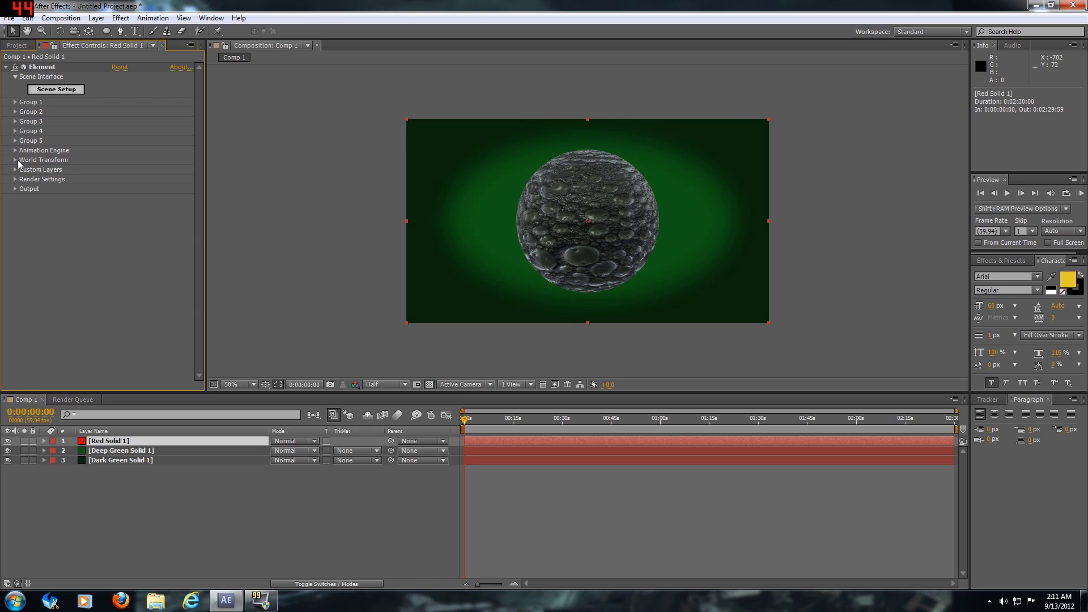
{"action": "left_click", "coordinate": [16, 160]}
{"action": "left_click", "coordinate": [15, 161]}
Enable Multi-Object in Group 1's Particle Look and set the time to 0:00:14:55.
{"action": "left_click", "coordinate": [15, 102]}
{"action": "left_click", "coordinate": [25, 121]}
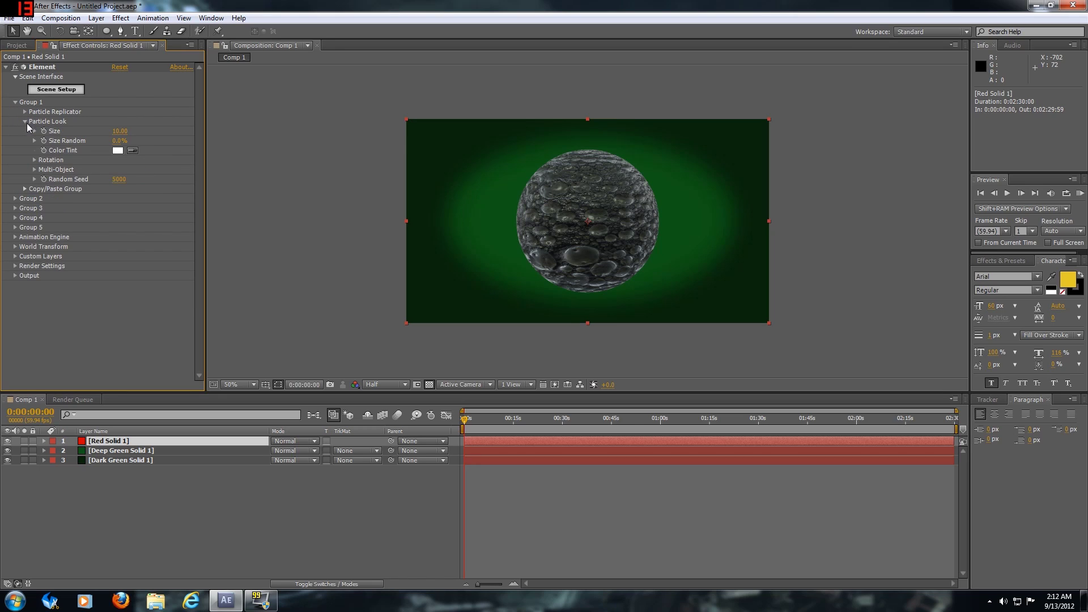
{"action": "left_click", "coordinate": [34, 169]}
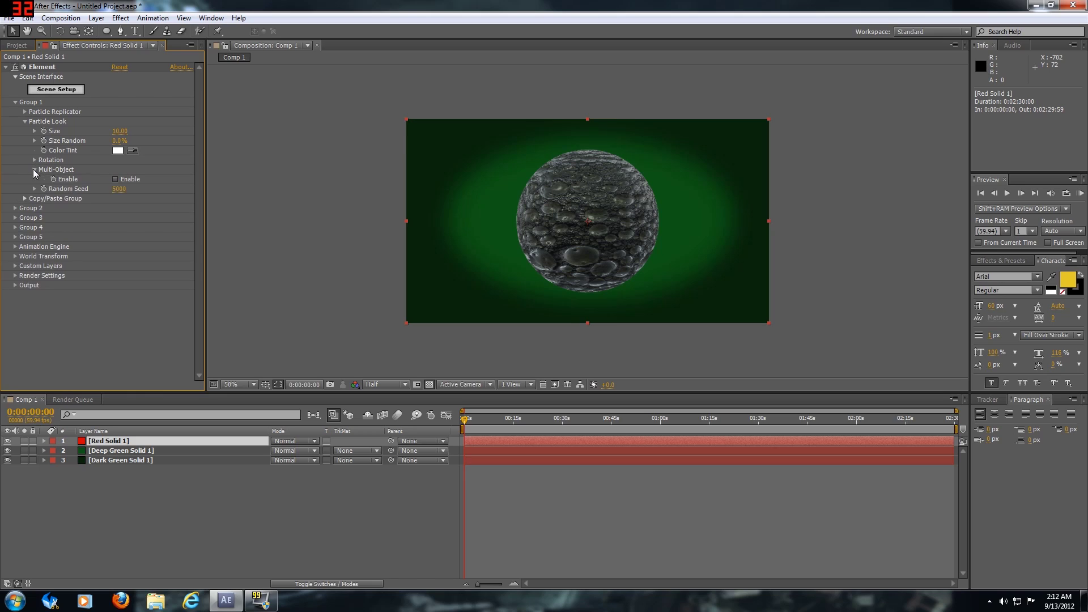
{"action": "left_click", "coordinate": [115, 179]}
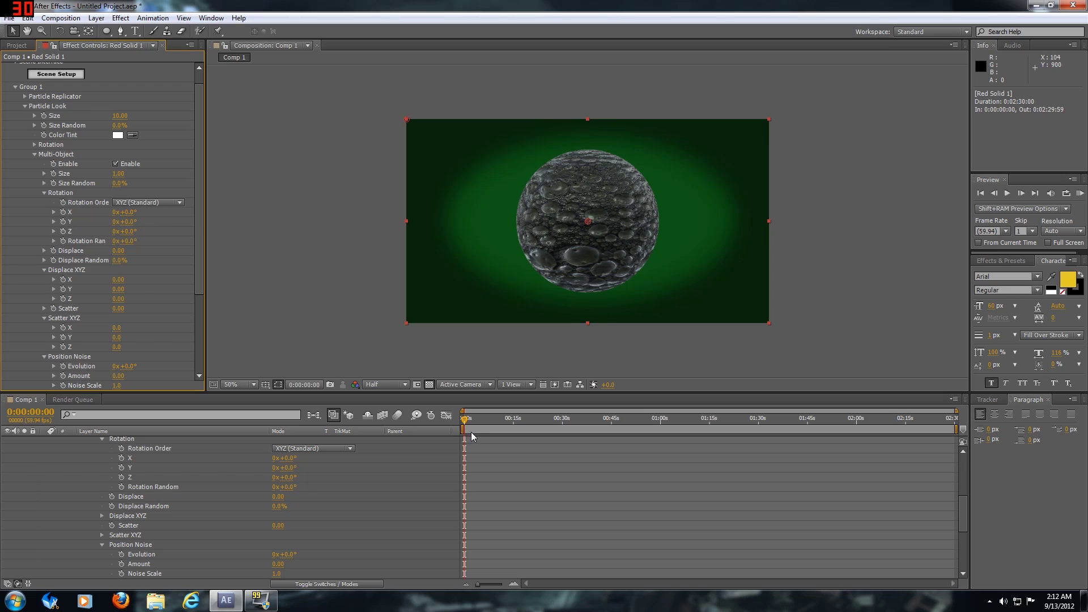
{"action": "left_click_drag", "start_coordinate": [465, 419], "coordinate": [514, 420]}
{"action": "left_click", "coordinate": [417, 384]}
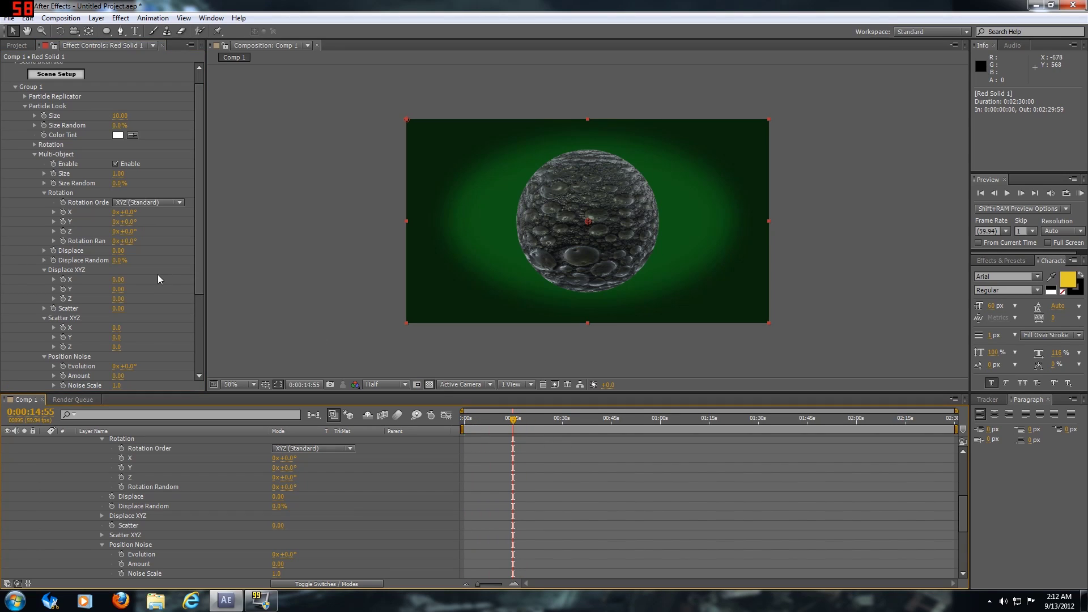
Test-raise Multi-Object Displace to see the ball break, then collapse Group 1's settings.
{"action": "left_click_drag", "start_coordinate": [125, 253], "coordinate": [271, 254]}
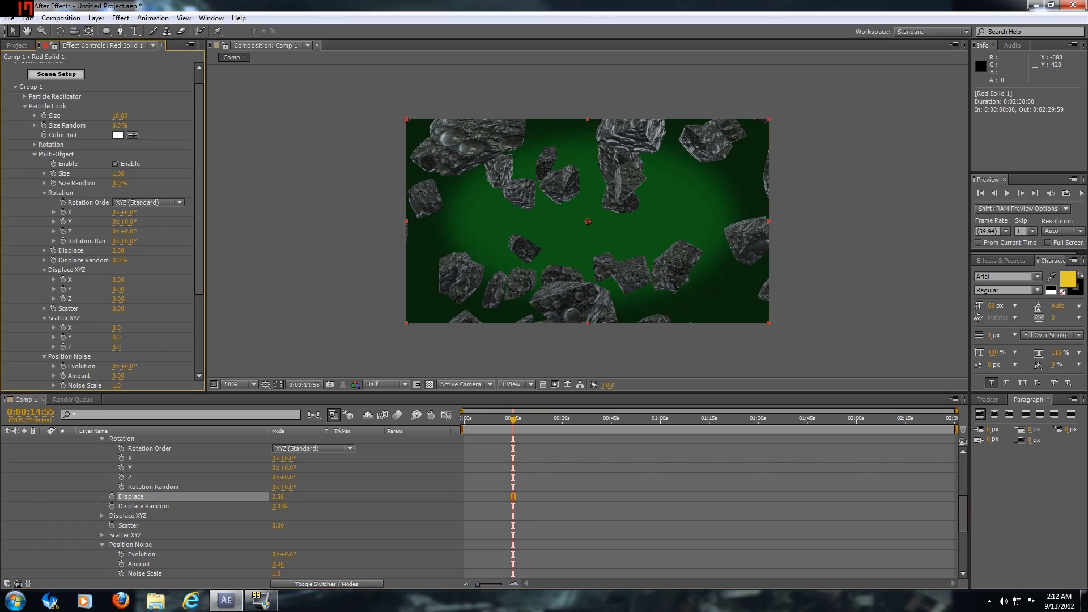
{"action": "left_click", "coordinate": [36, 154]}
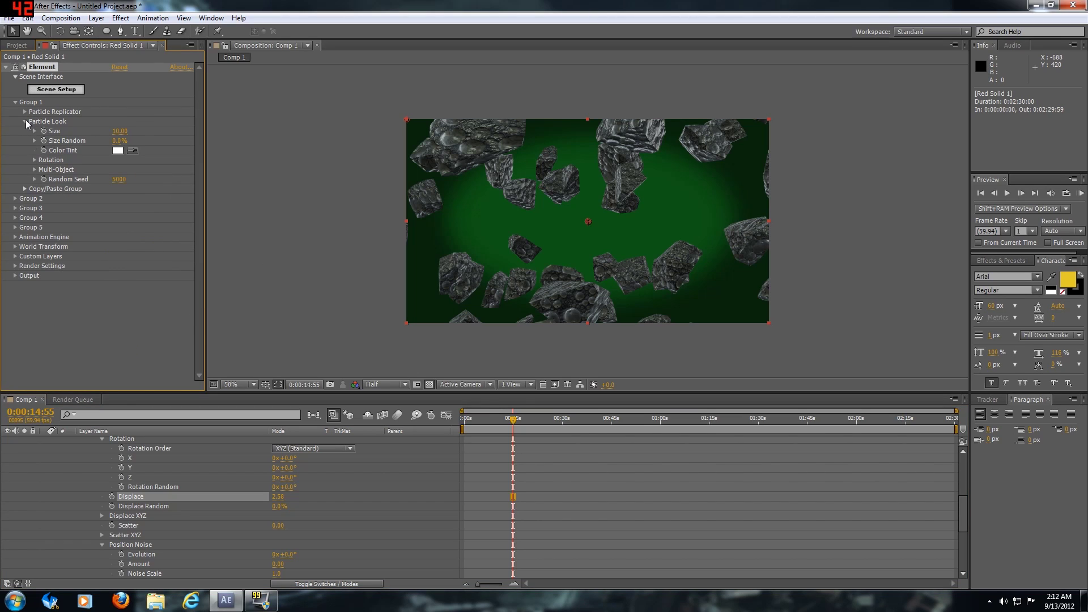
{"action": "left_click", "coordinate": [25, 121]}
{"action": "left_click", "coordinate": [15, 102]}
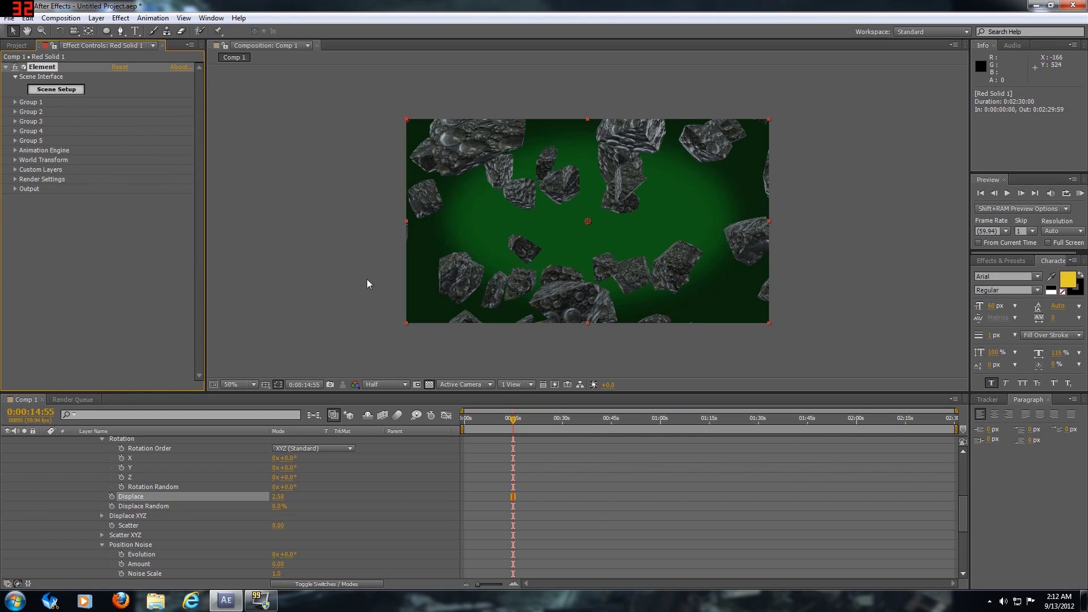
Set a Displace keyframe of 0 at the first frame.
{"action": "left_click_drag", "start_coordinate": [513, 420], "coordinate": [455, 422]}
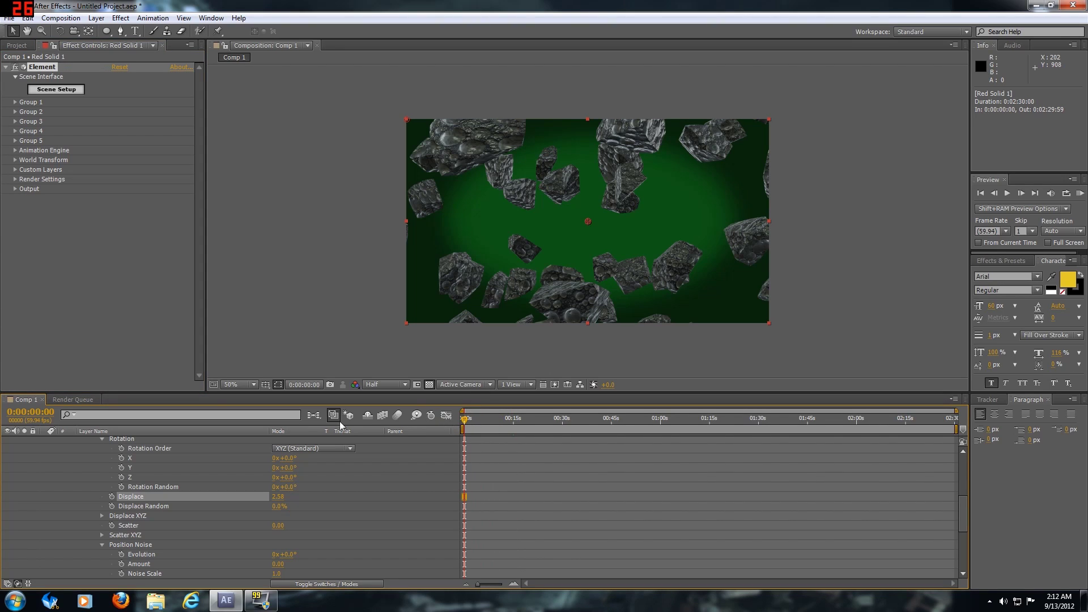
{"action": "left_click", "coordinate": [112, 496]}
{"action": "left_click", "coordinate": [278, 496]}
{"action": "type", "text": "0"}
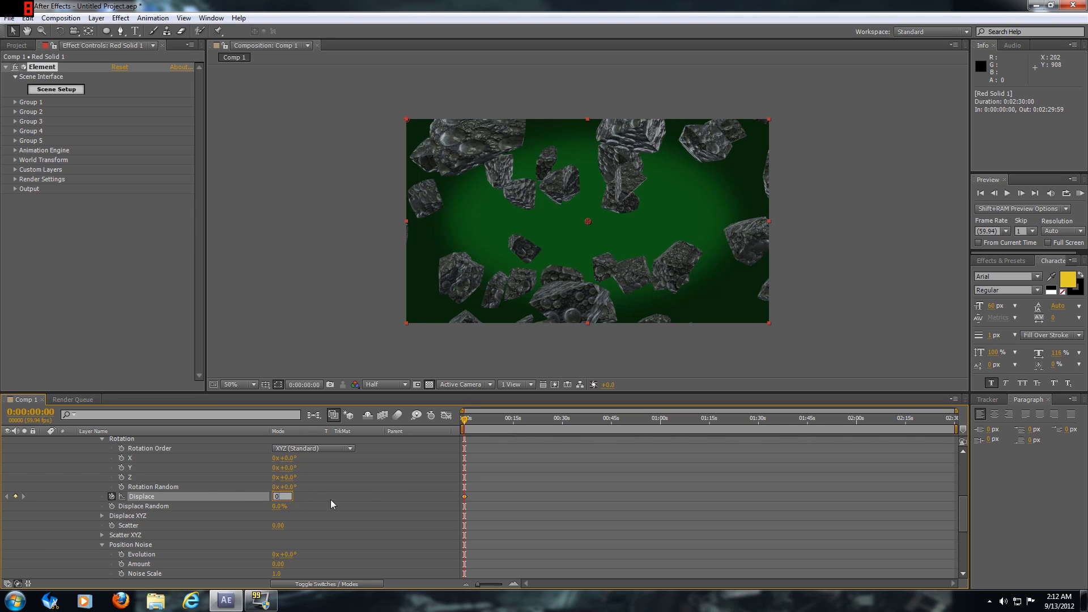
Raise Displace to 2.83 near 0:00:15:16, then scrub back to check the shatter.
{"action": "left_click_drag", "start_coordinate": [466, 419], "coordinate": [516, 422]}
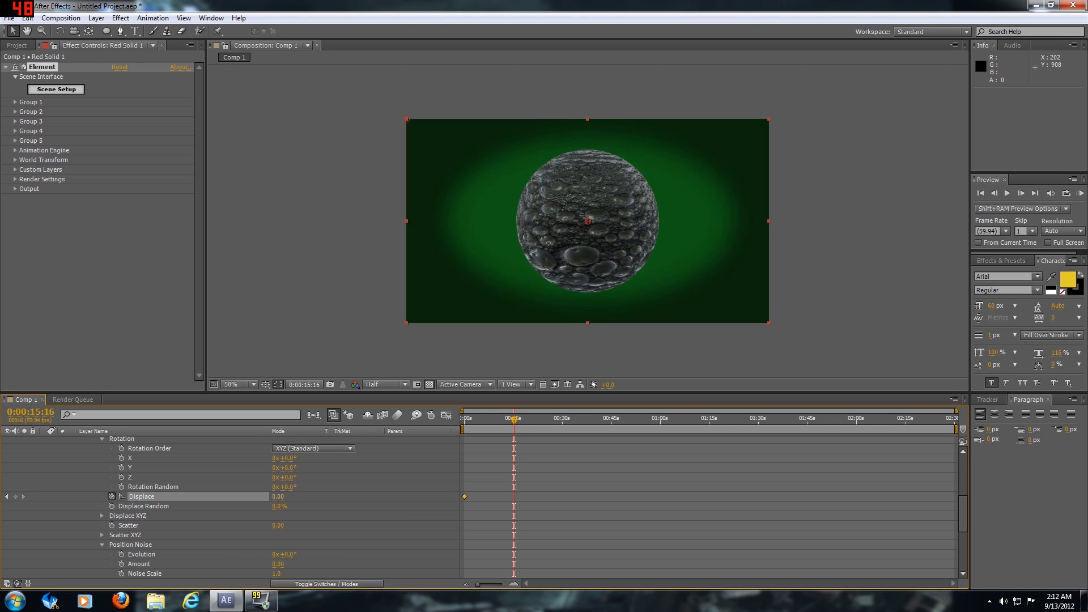
{"action": "left_click_drag", "start_coordinate": [278, 497], "coordinate": [294, 496]}
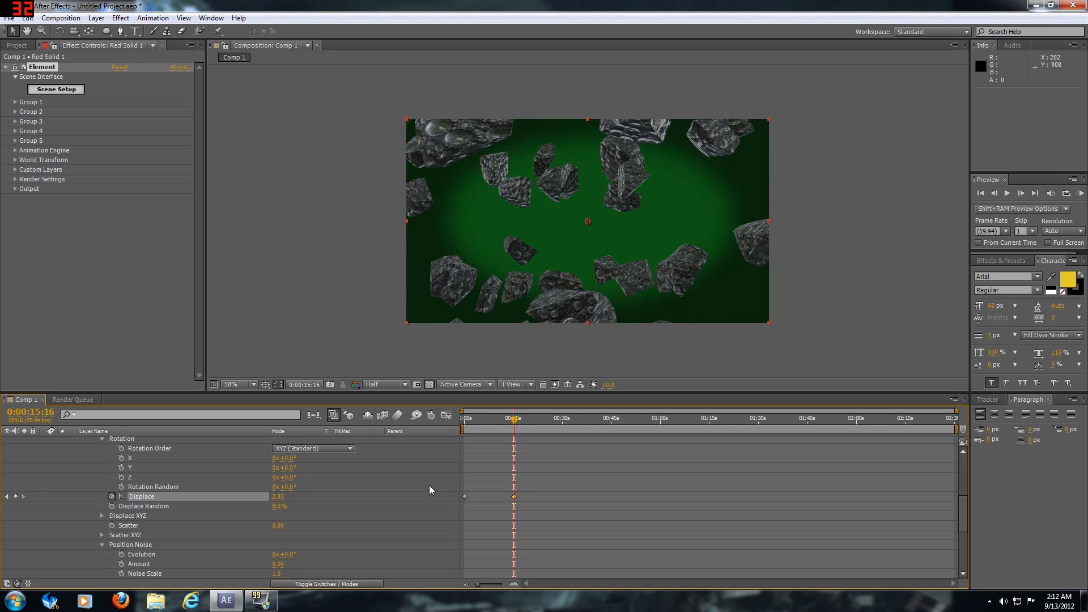
{"action": "left_click_drag", "start_coordinate": [514, 420], "coordinate": [453, 418]}
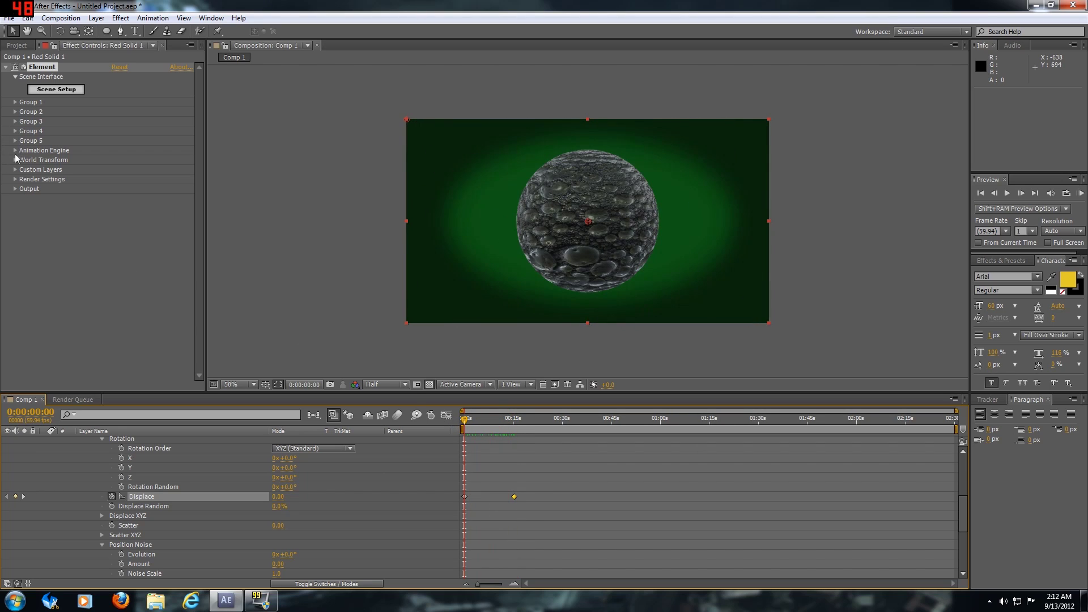
Add a new Camera 1 layer to Comp 1.
{"action": "left_click", "coordinate": [91, 18]}
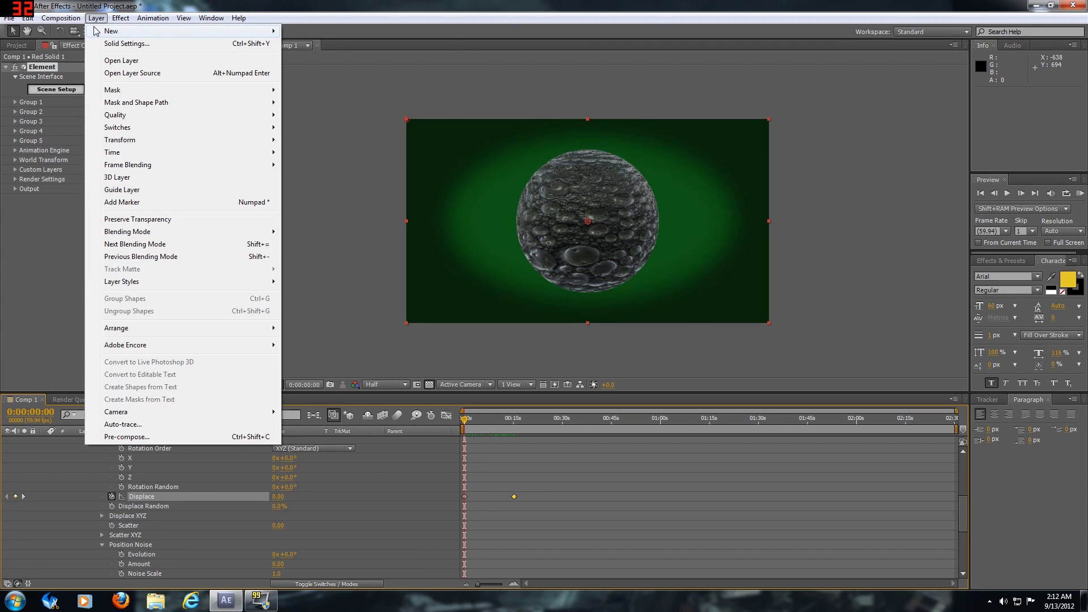
{"action": "mouse_move", "coordinate": [131, 31]}
{"action": "left_click", "coordinate": [316, 68]}
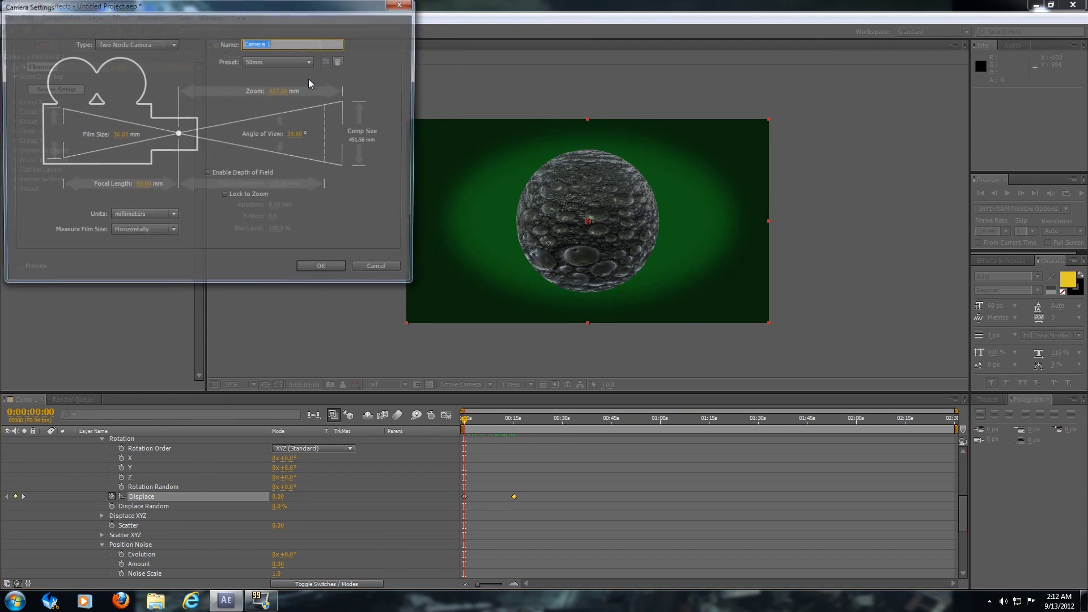
{"action": "left_click", "coordinate": [318, 270]}
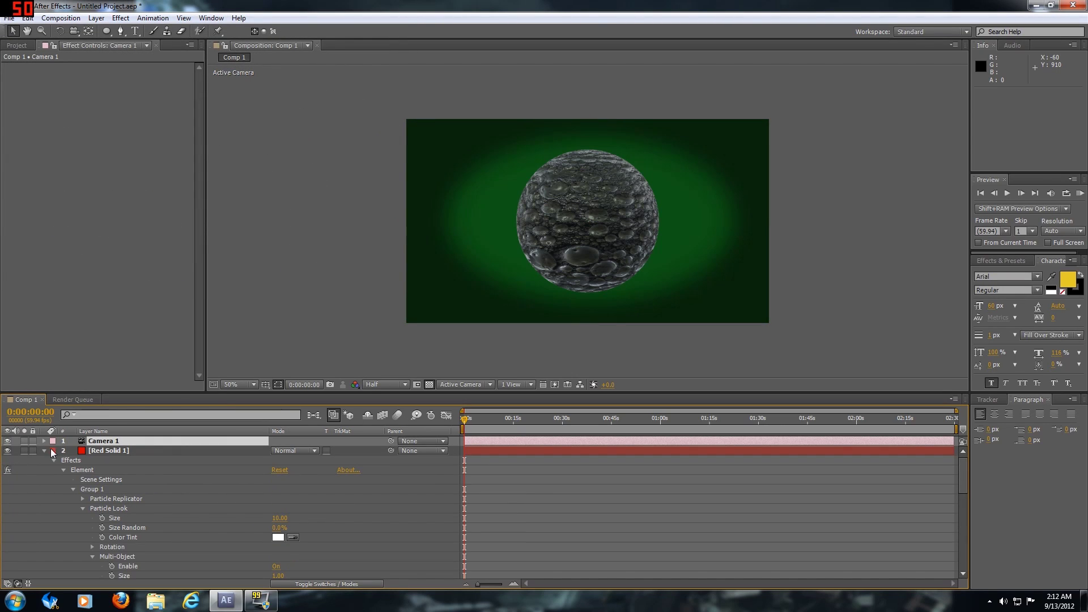
Keyframe all of Camera 1's Transform properties at 0s.
{"action": "left_click", "coordinate": [42, 441]}
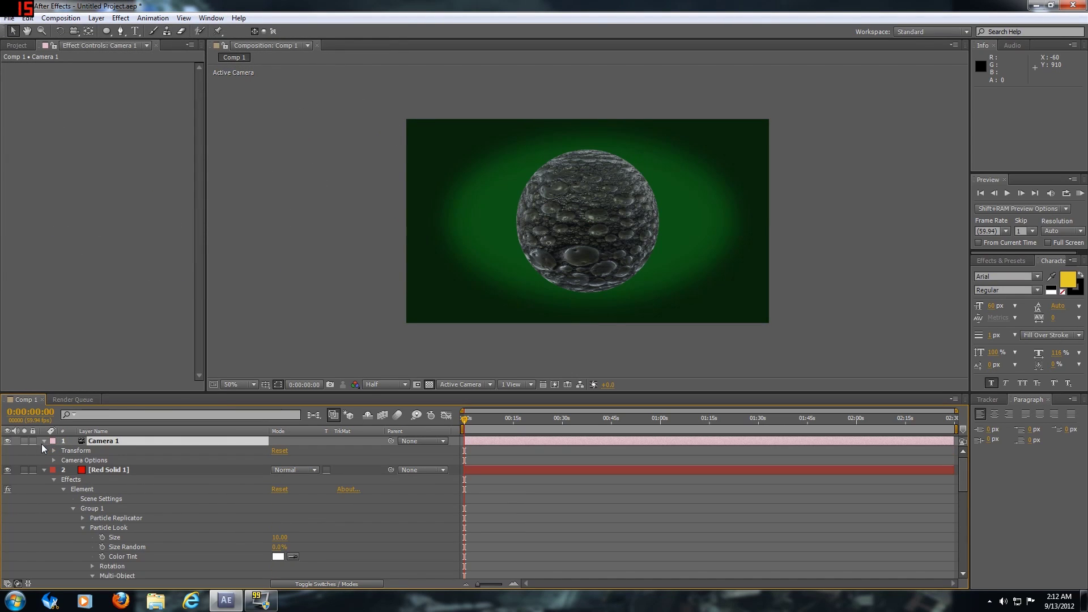
{"action": "left_click", "coordinate": [55, 459]}
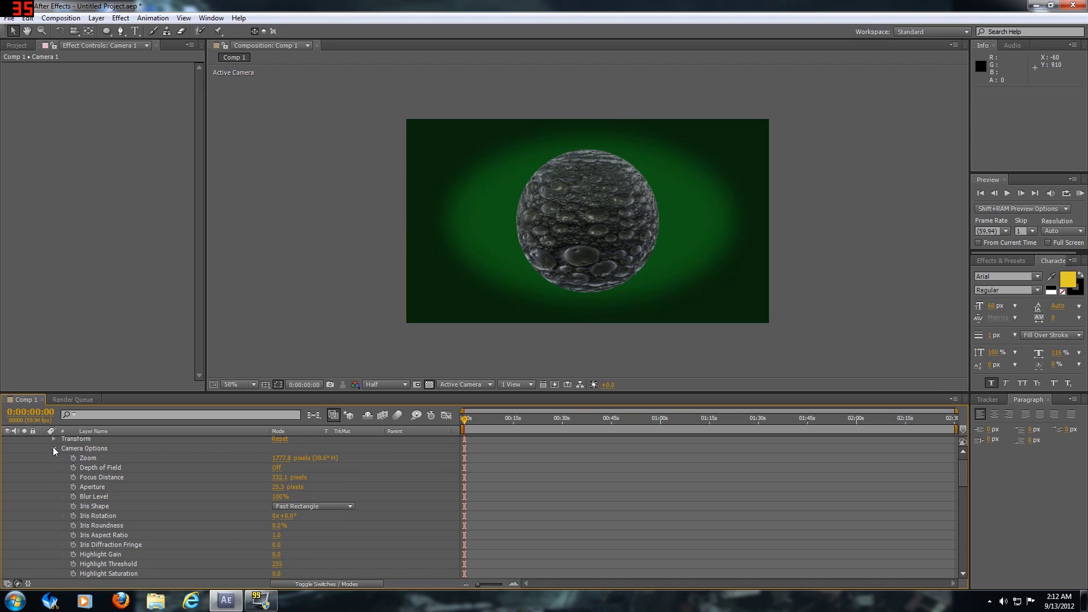
{"action": "left_click", "coordinate": [54, 449]}
{"action": "scroll", "coordinate": [50, 444], "scroll_direction": "up", "scroll_amount": 2}
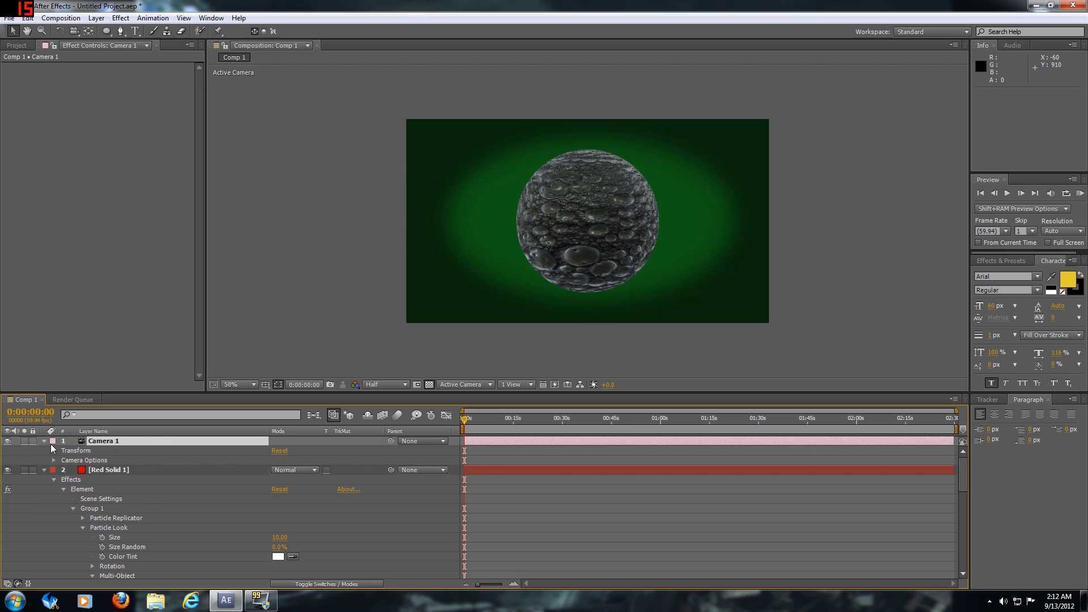
{"action": "left_click", "coordinate": [53, 459]}
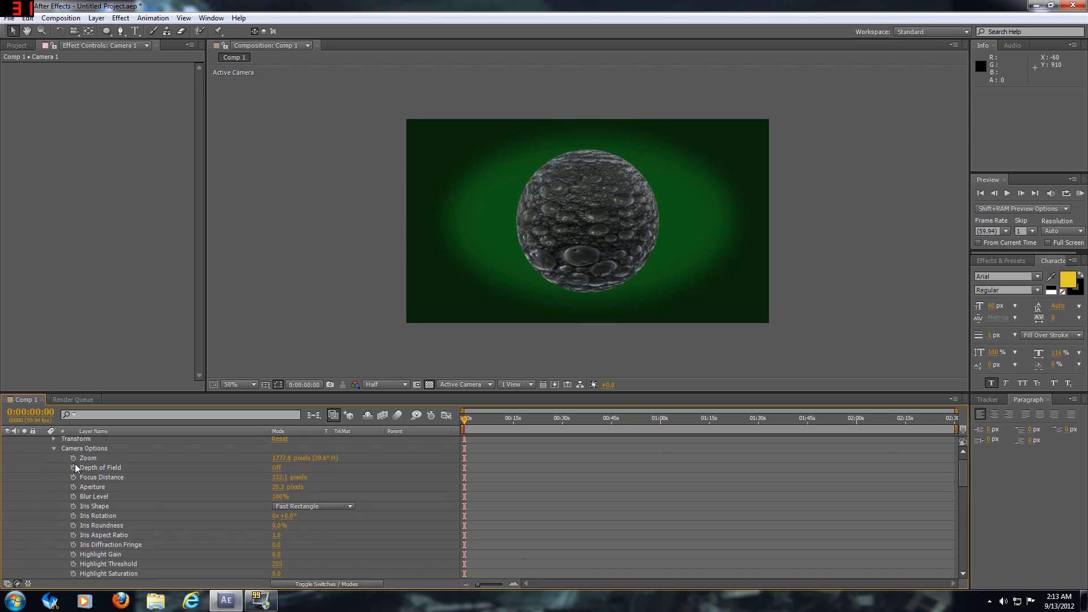
{"action": "left_click", "coordinate": [54, 449]}
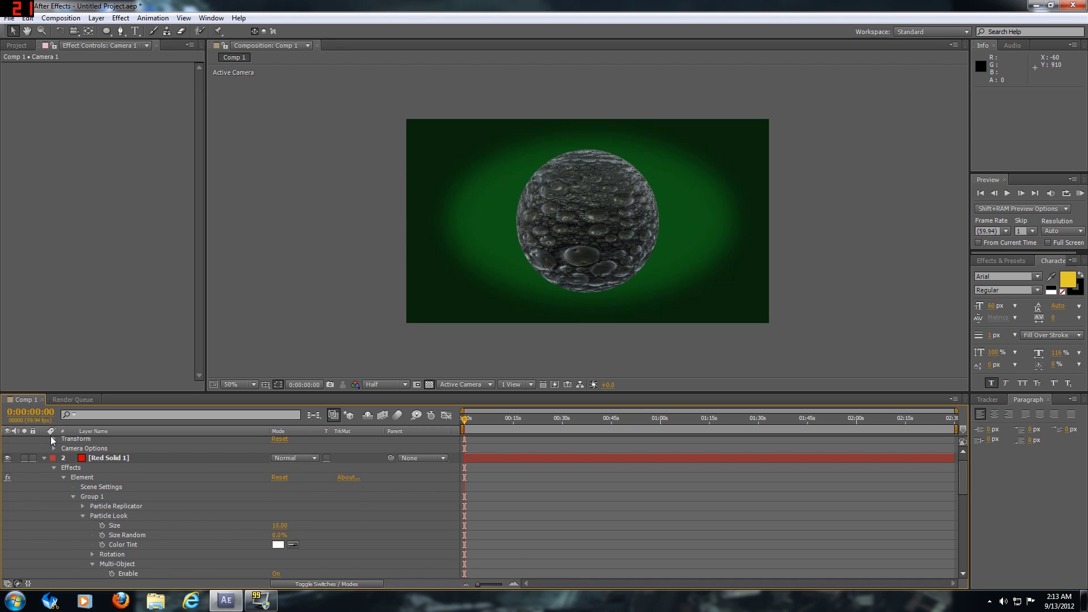
{"action": "left_click", "coordinate": [55, 440]}
{"action": "left_click_drag", "start_coordinate": [74, 449], "coordinate": [73, 497]}
Collapse the Camera 1 and Red Solid 1 properties in the timeline.
{"action": "scroll", "coordinate": [56, 443], "scroll_direction": "up", "scroll_amount": 1}
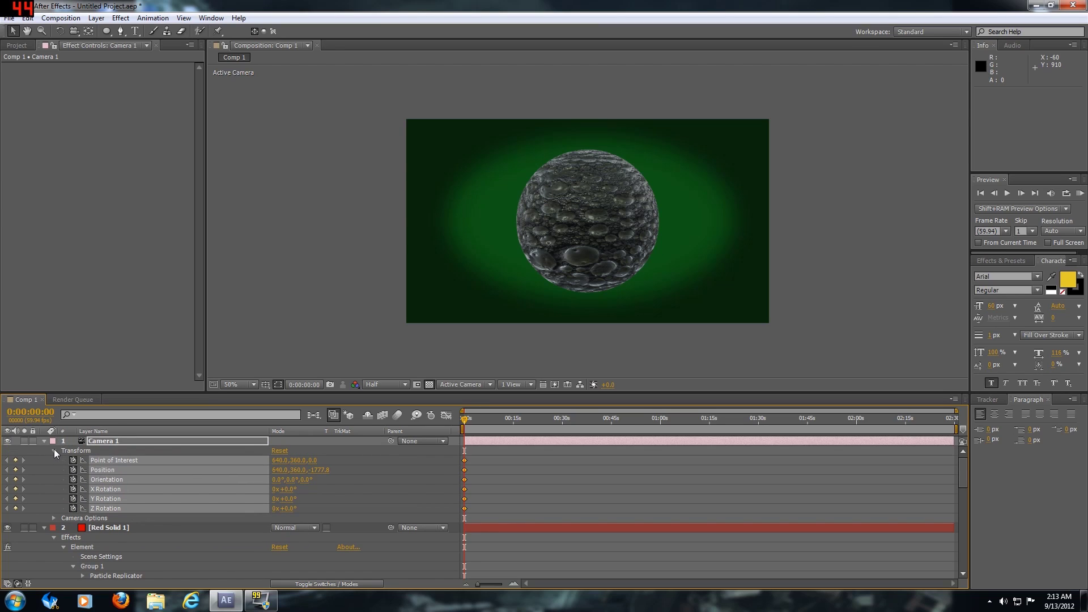
{"action": "left_click", "coordinate": [44, 441]}
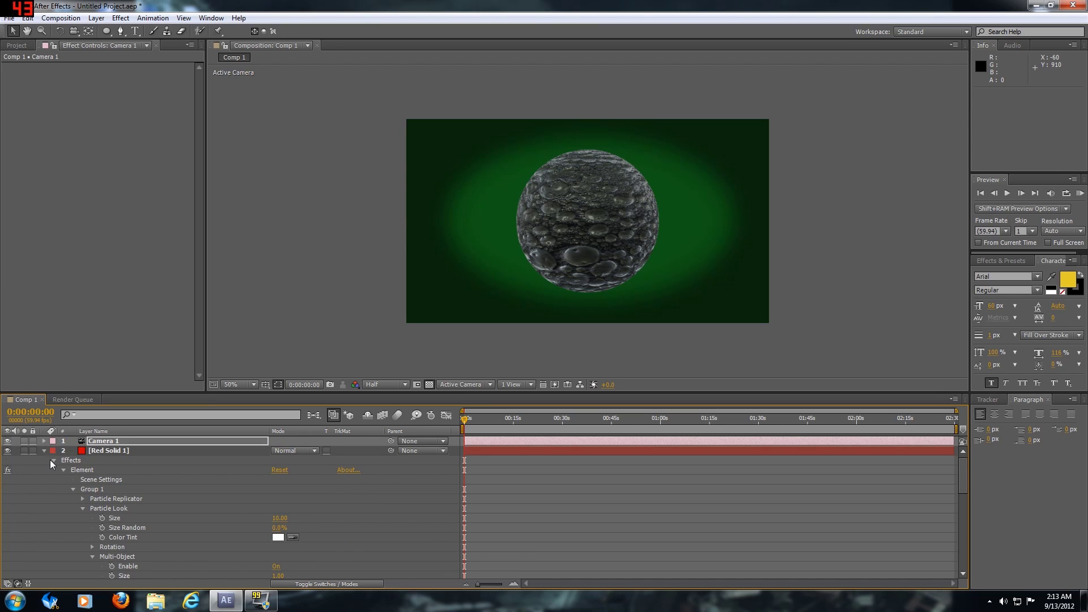
{"action": "left_click", "coordinate": [44, 451]}
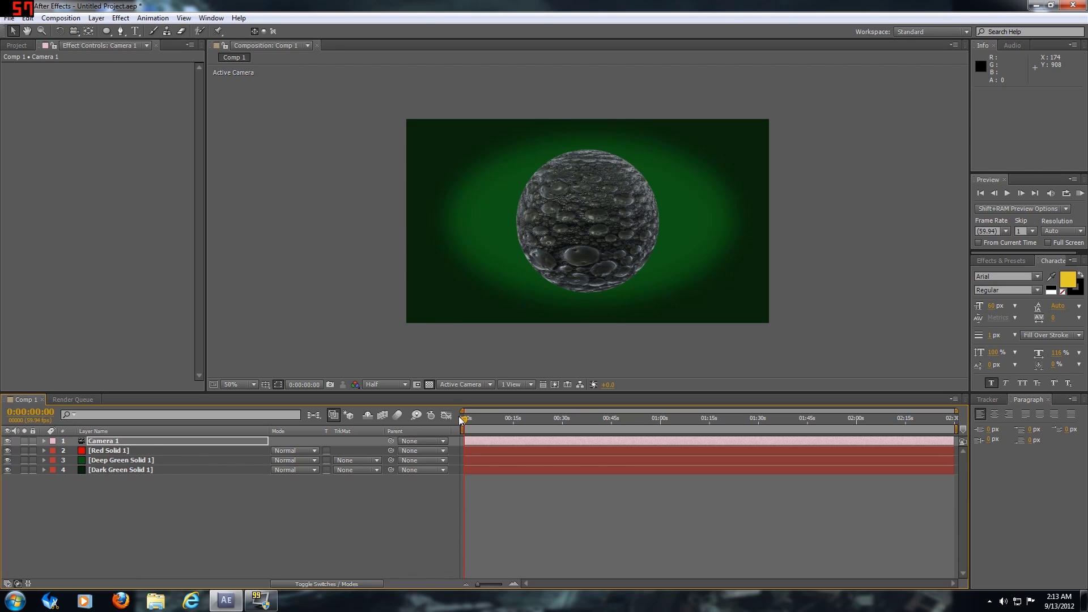
At 0:00:11:58, pan Camera 1 with Track XY to 770, 668, -1777.8 across the fragments.
{"action": "left_click_drag", "start_coordinate": [465, 425], "coordinate": [503, 427]}
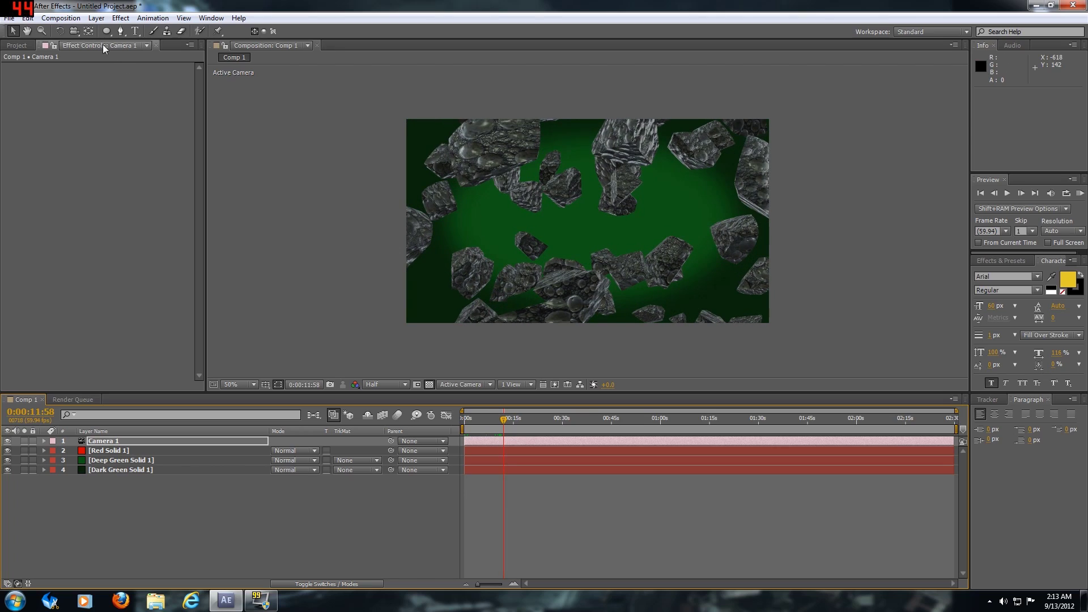
{"action": "left_click", "coordinate": [74, 32]}
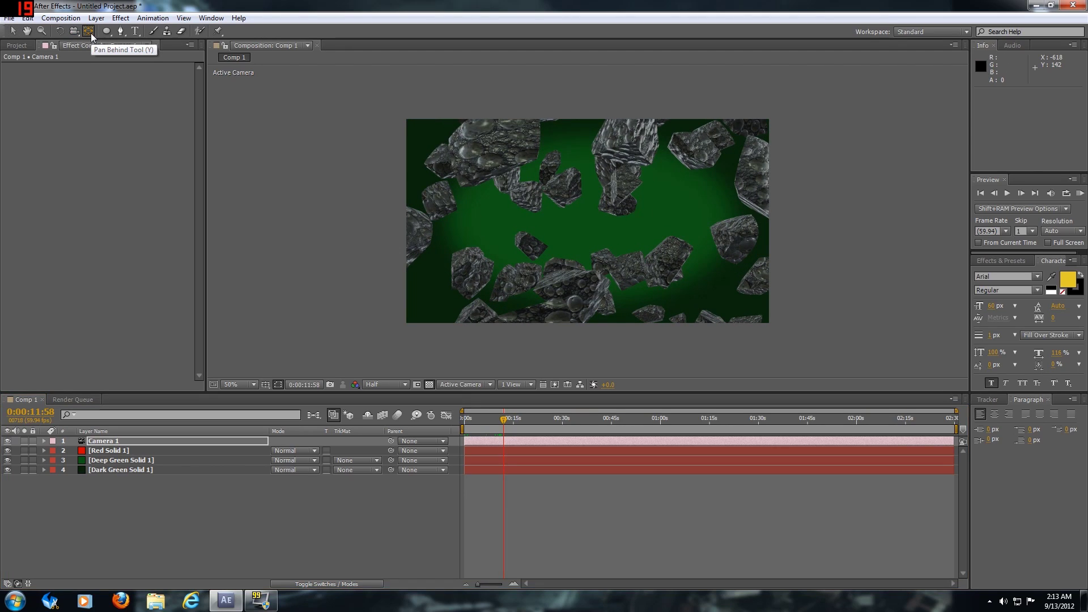
{"action": "left_click_drag", "start_coordinate": [74, 31], "coordinate": [113, 59]}
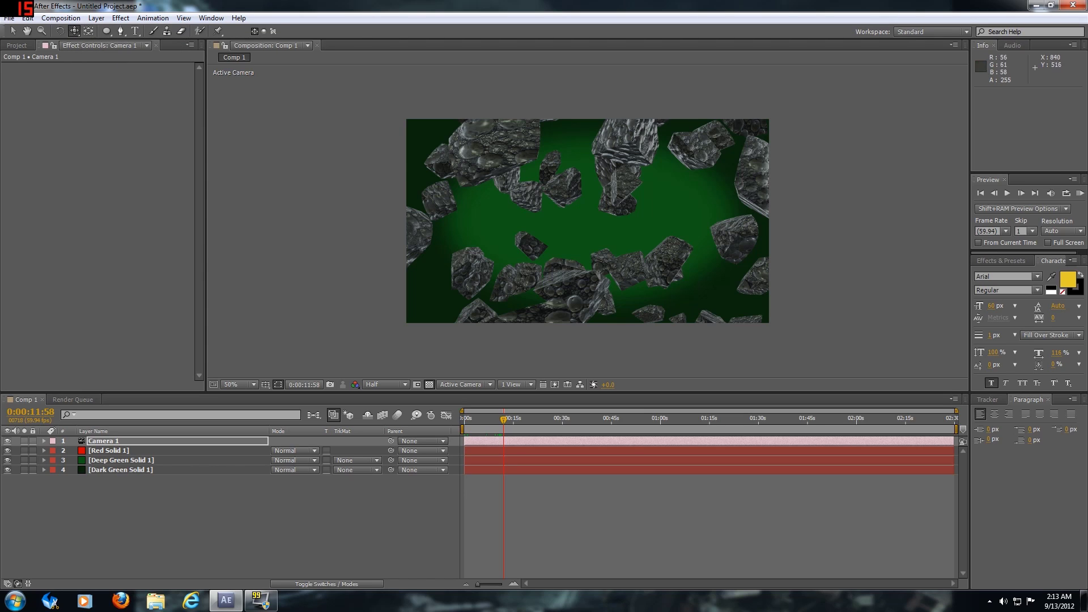
{"action": "right_click", "coordinate": [634, 253]}
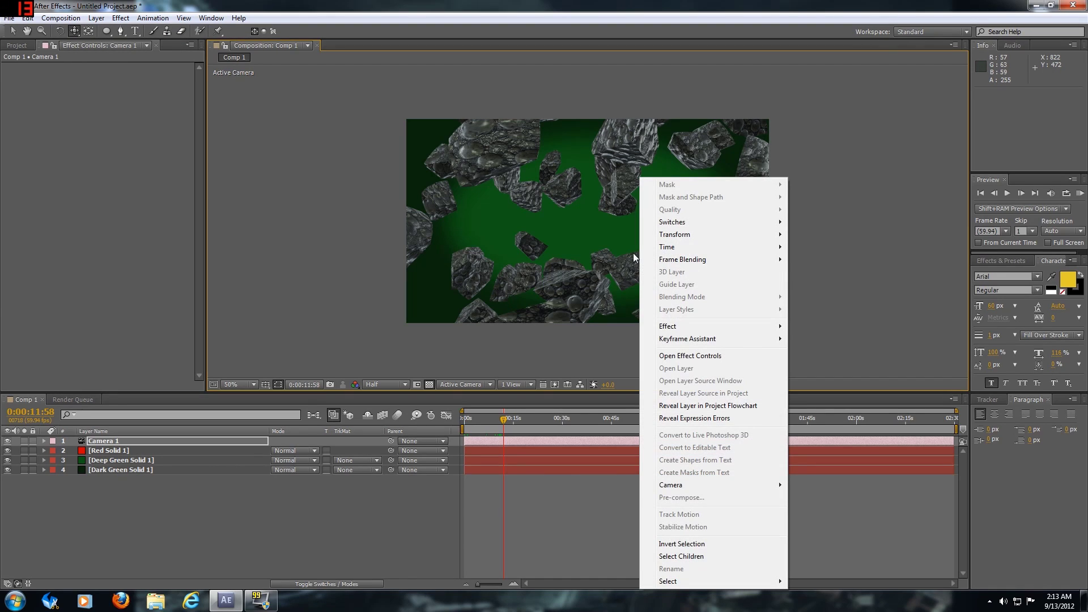
{"action": "left_click", "coordinate": [595, 318]}
{"action": "left_click_drag", "start_coordinate": [541, 337], "coordinate": [536, 213]}
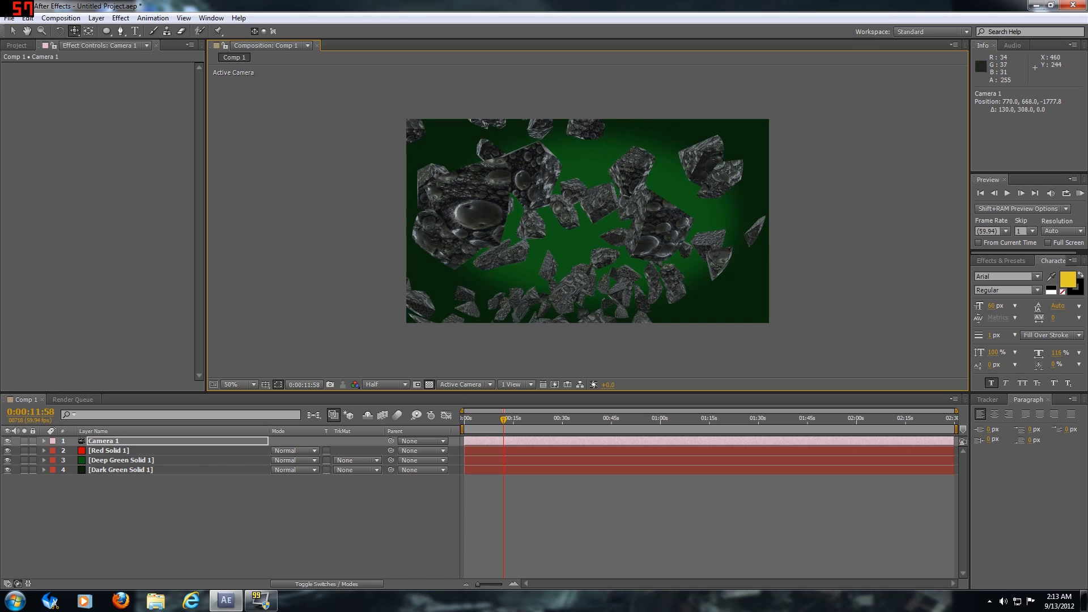
Orbit Camera 1 around the rock fragments.
{"action": "left_click", "coordinate": [89, 32]}
{"action": "left_click", "coordinate": [75, 31]}
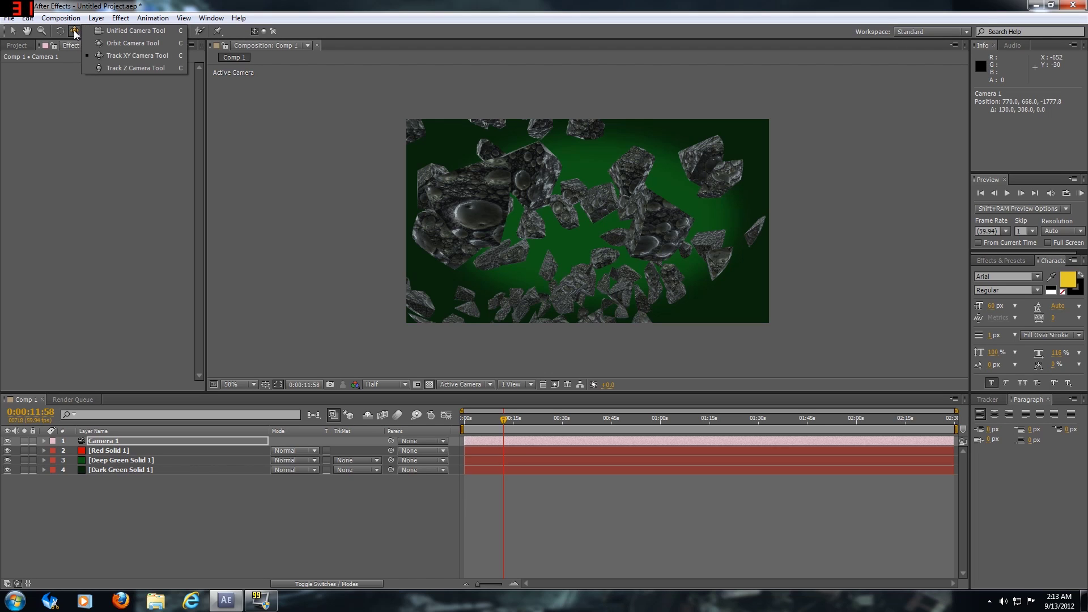
{"action": "left_click", "coordinate": [126, 43]}
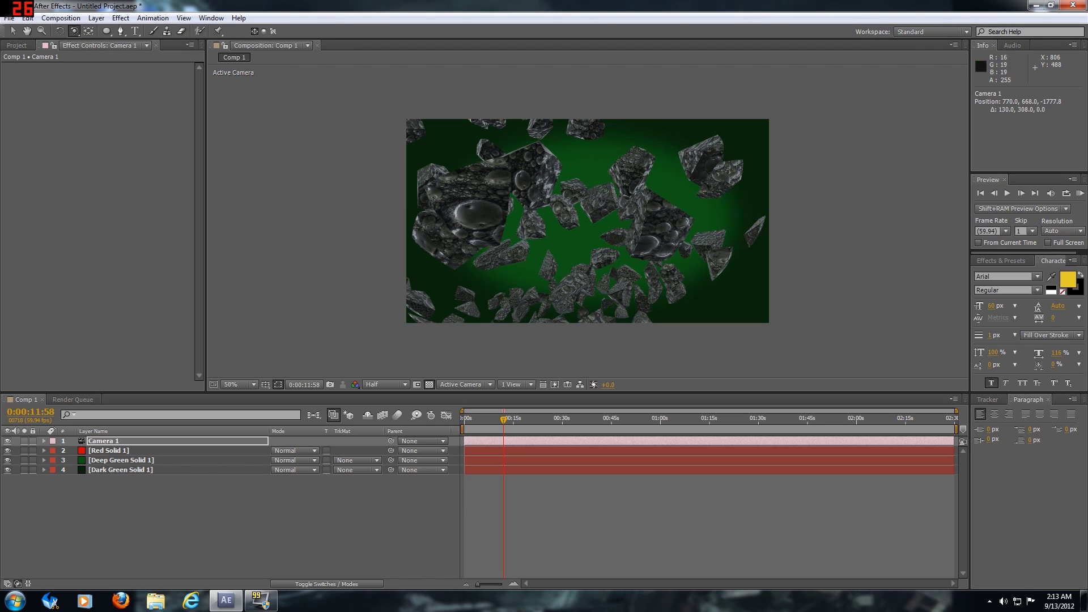
{"action": "left_click_drag", "start_coordinate": [567, 227], "coordinate": [603, 230]}
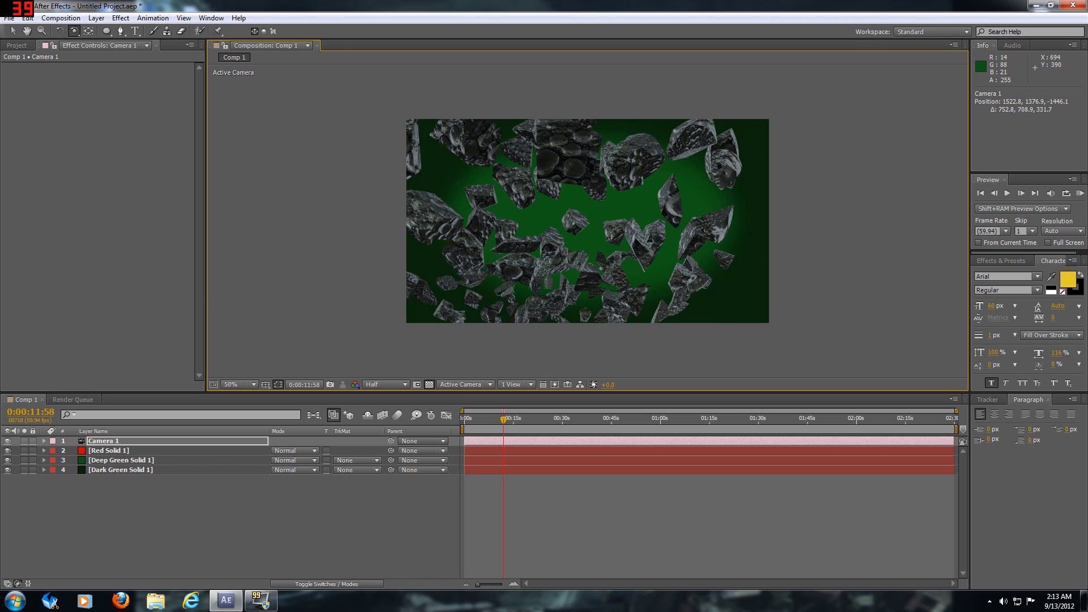
{"action": "left_click_drag", "start_coordinate": [602, 239], "coordinate": [604, 248]}
Push Camera 1 closer with Track Z to 1019.2, 869.1, -546.9.
{"action": "key", "text": "super"}
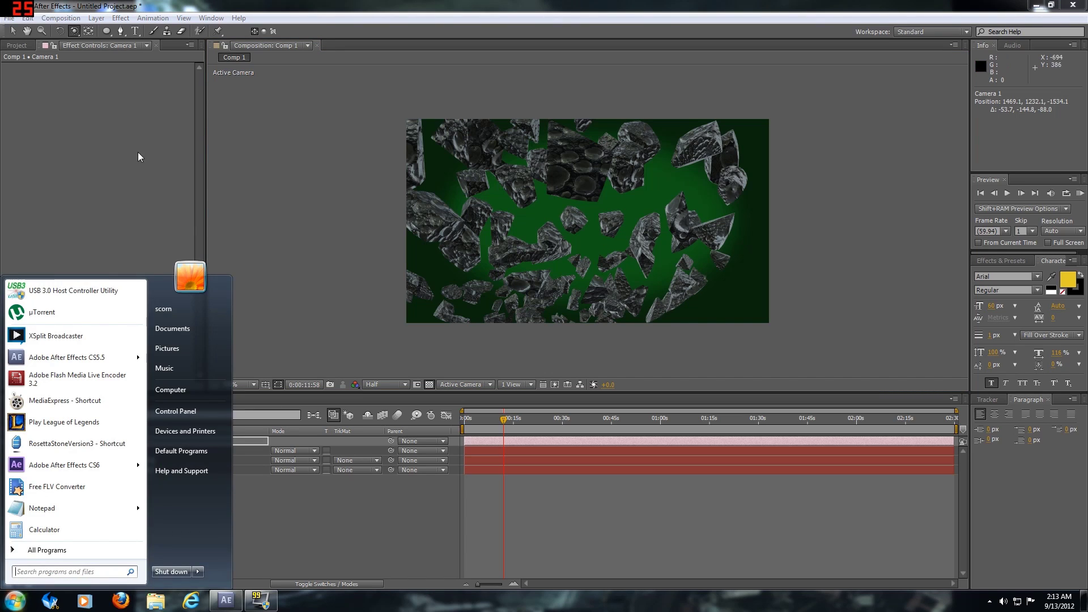
{"action": "key", "text": "super"}
{"action": "left_click", "coordinate": [74, 18]}
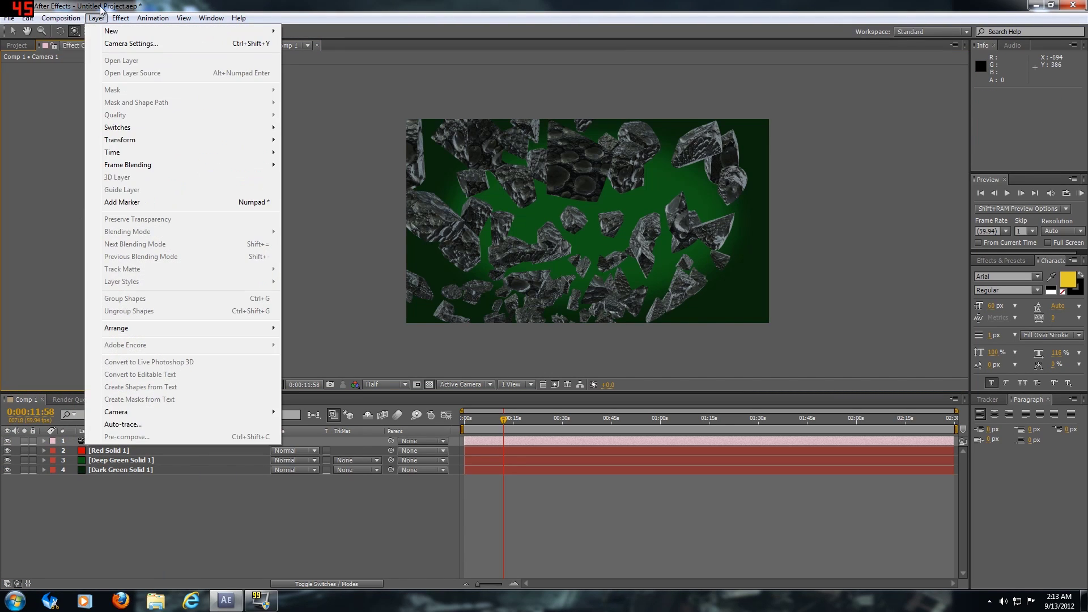
{"action": "left_click", "coordinate": [61, 18]}
{"action": "left_click_drag", "start_coordinate": [73, 31], "coordinate": [131, 66]}
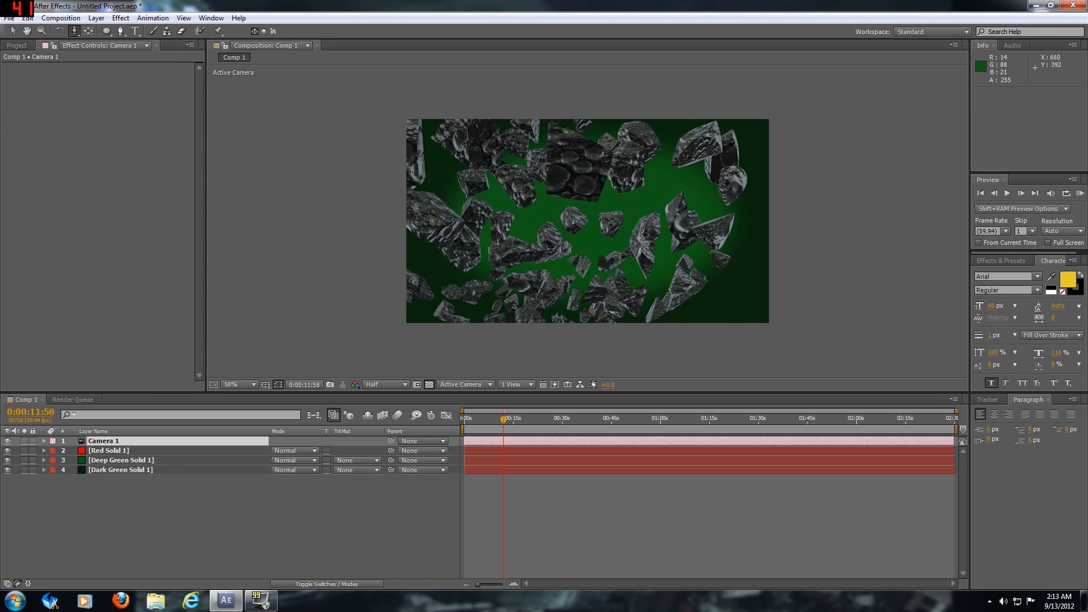
{"action": "left_click_drag", "start_coordinate": [567, 209], "coordinate": [287, 238]}
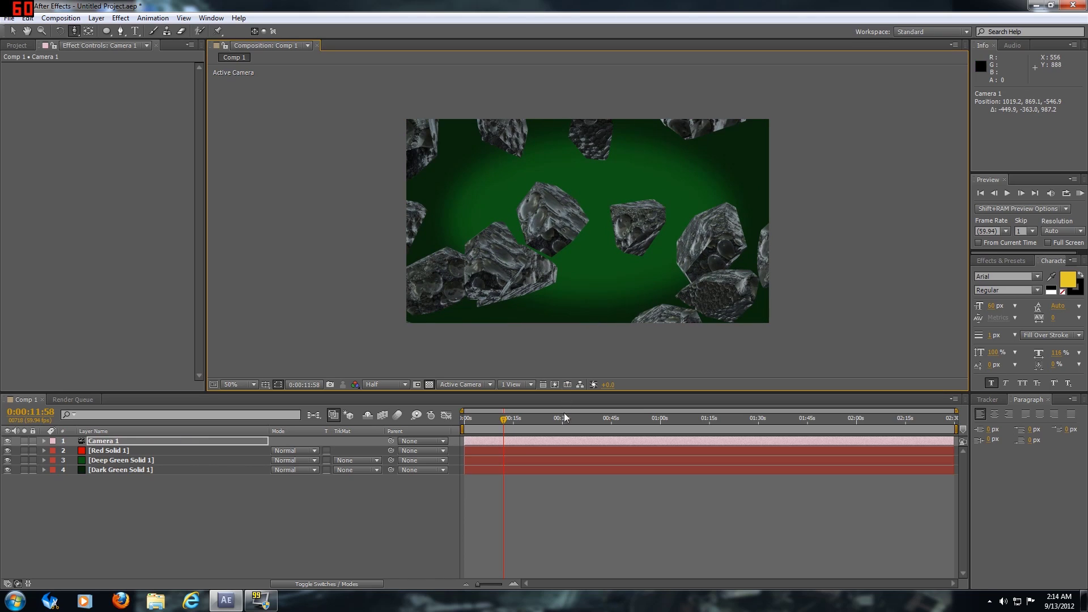
Set the preview resolution to Full and scrub back to 0:00:00:00 with the sphere whole.
{"action": "mouse_move", "coordinate": [504, 420]}
{"action": "left_mouse_down"}
{"action": "mouse_move", "coordinate": [461, 419]}
{"action": "mouse_move", "coordinate": [538, 427]}
{"action": "mouse_move", "coordinate": [479, 420]}
{"action": "mouse_move", "coordinate": [500, 420]}
{"action": "left_mouse_up"}
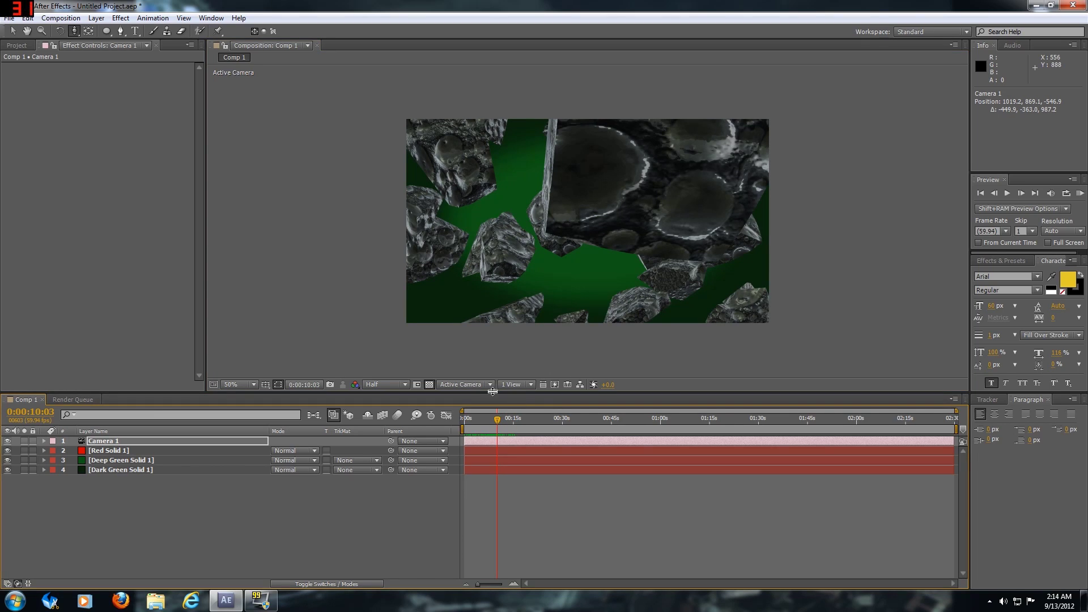
{"action": "left_click", "coordinate": [403, 385]}
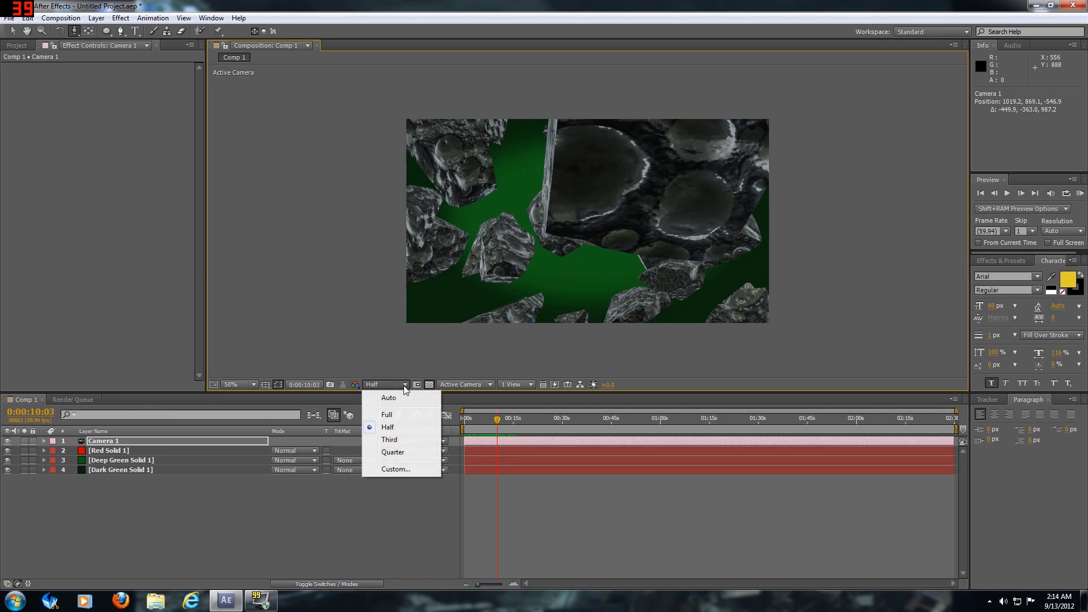
{"action": "left_click", "coordinate": [397, 416]}
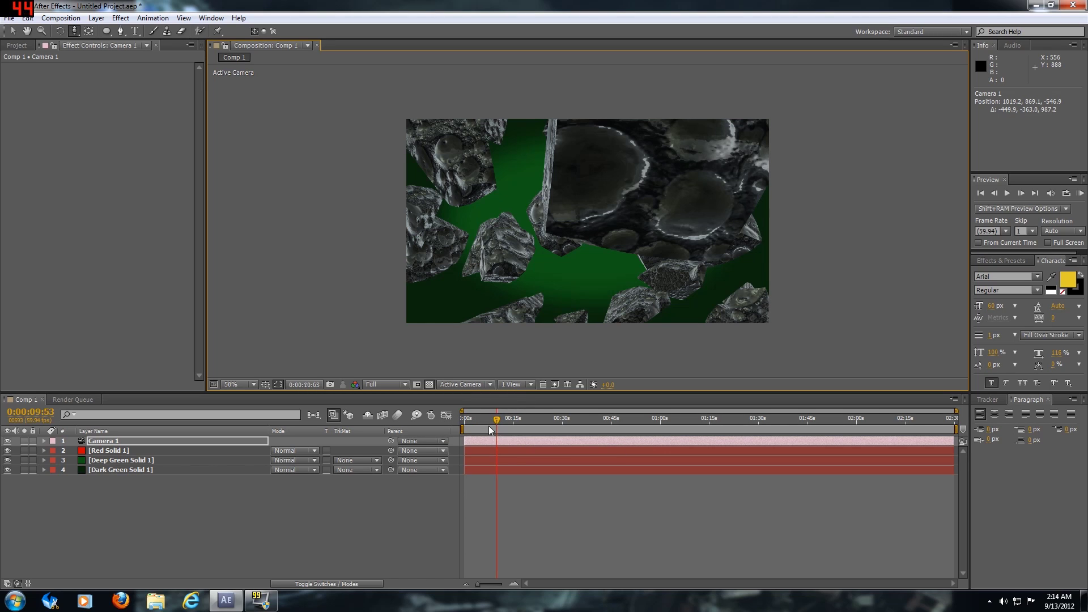
{"action": "left_click_drag", "start_coordinate": [496, 419], "coordinate": [426, 426]}
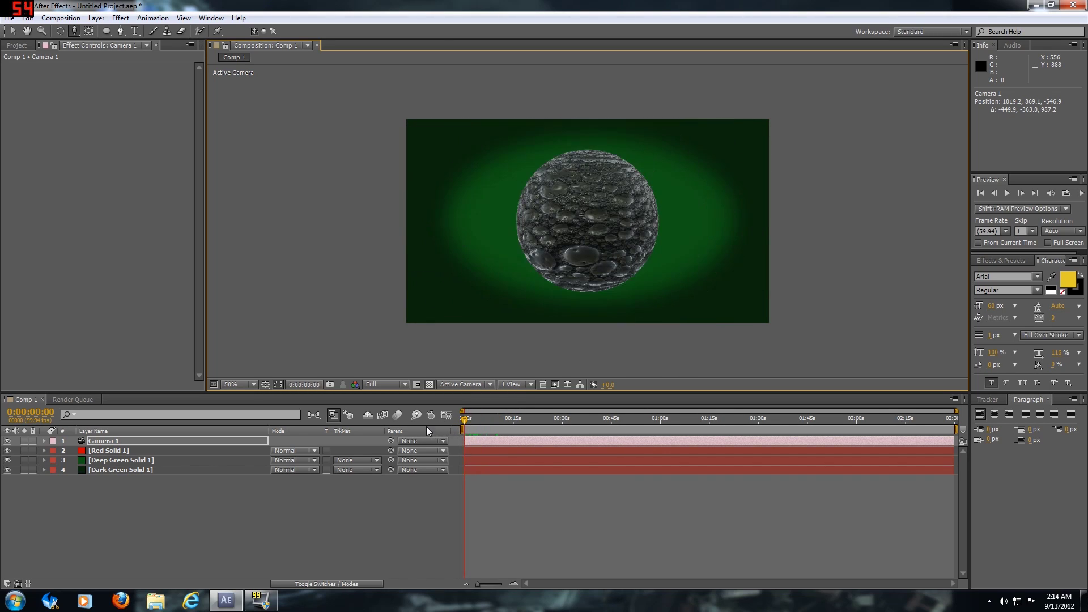
{"action": "left_click", "coordinate": [96, 21]}
Add Dark Green Solid 2 on top and apply Optical Flares to it.
{"action": "mouse_move", "coordinate": [106, 32]}
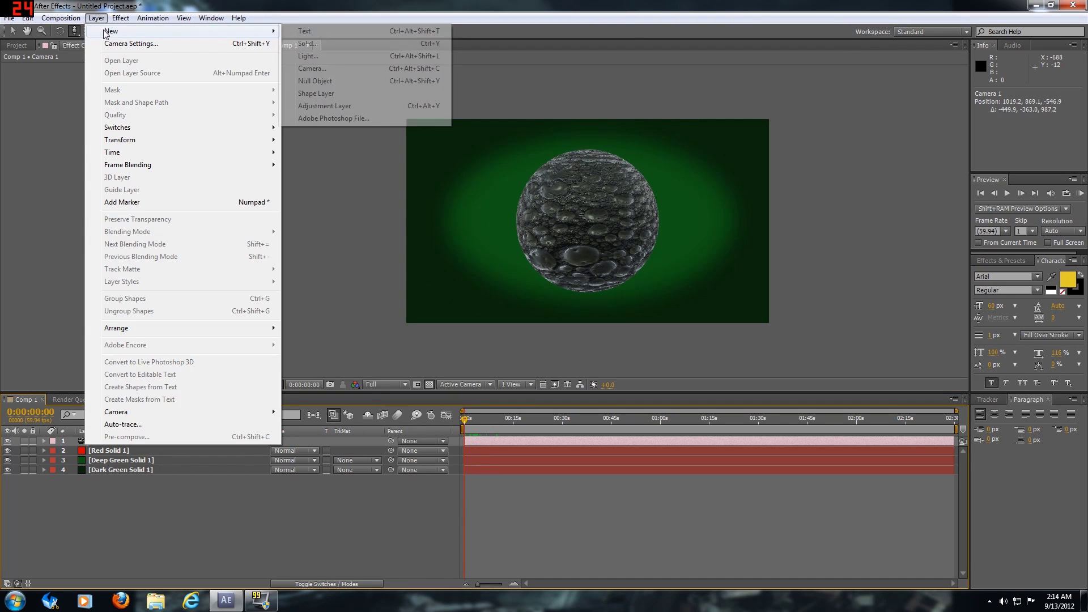
{"action": "left_click", "coordinate": [340, 47]}
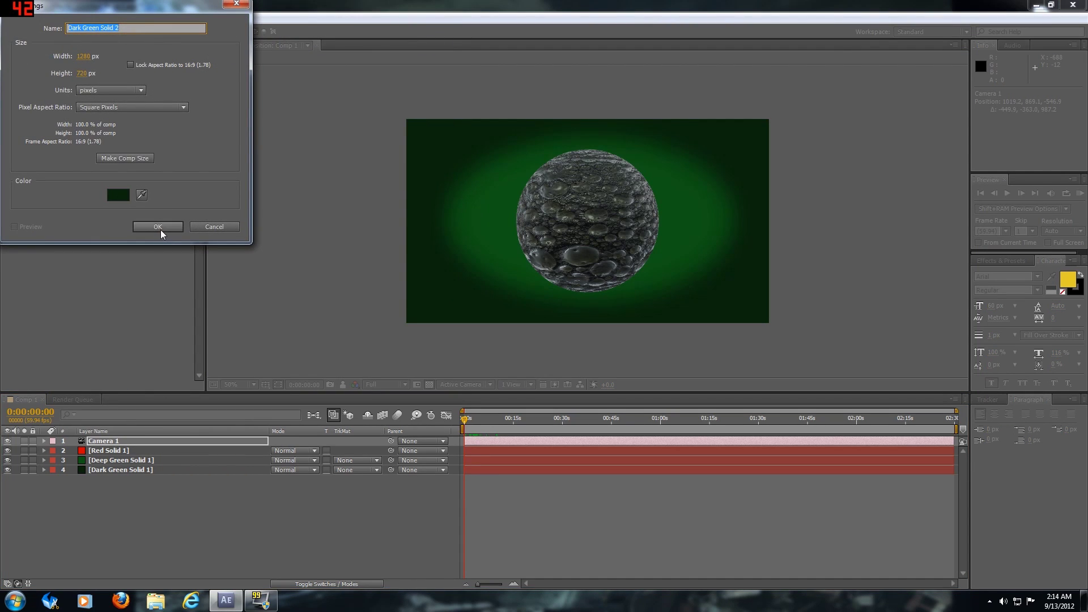
{"action": "left_click", "coordinate": [158, 227]}
{"action": "left_click", "coordinate": [121, 17]}
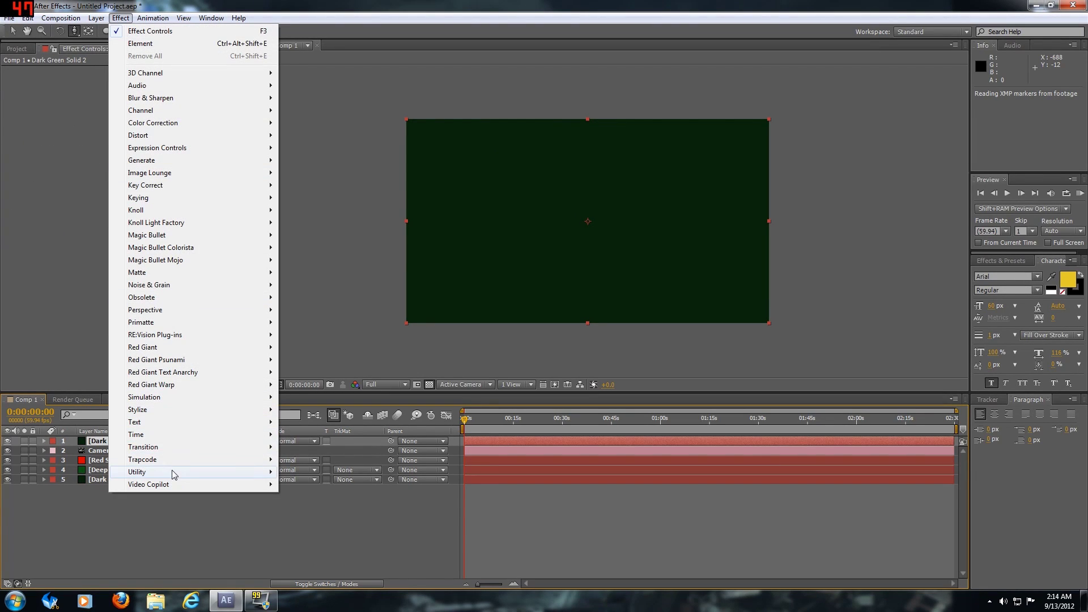
{"action": "mouse_move", "coordinate": [170, 485]}
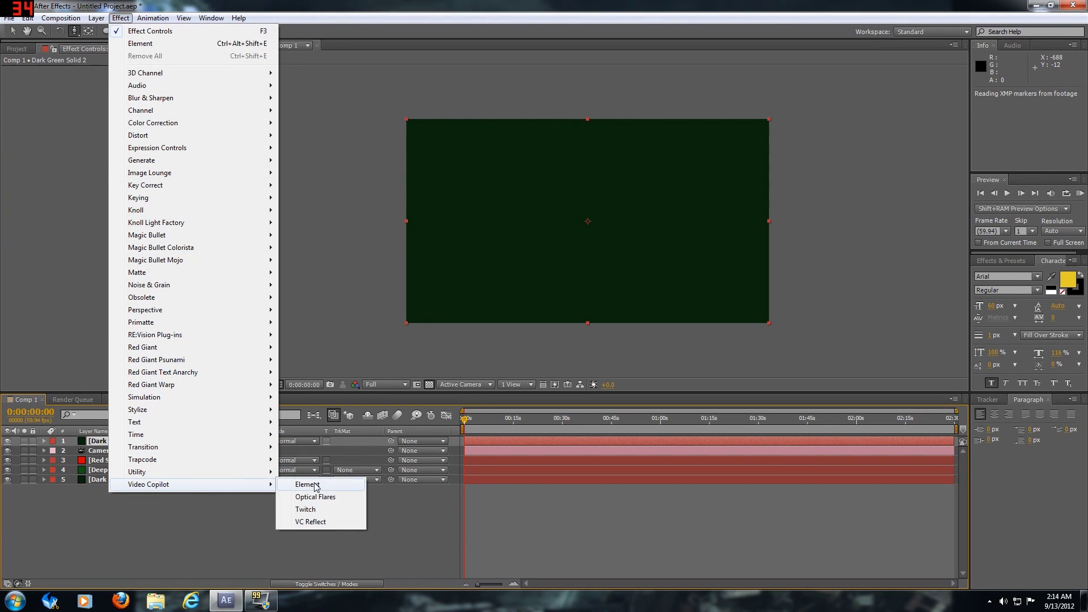
{"action": "left_click", "coordinate": [316, 497]}
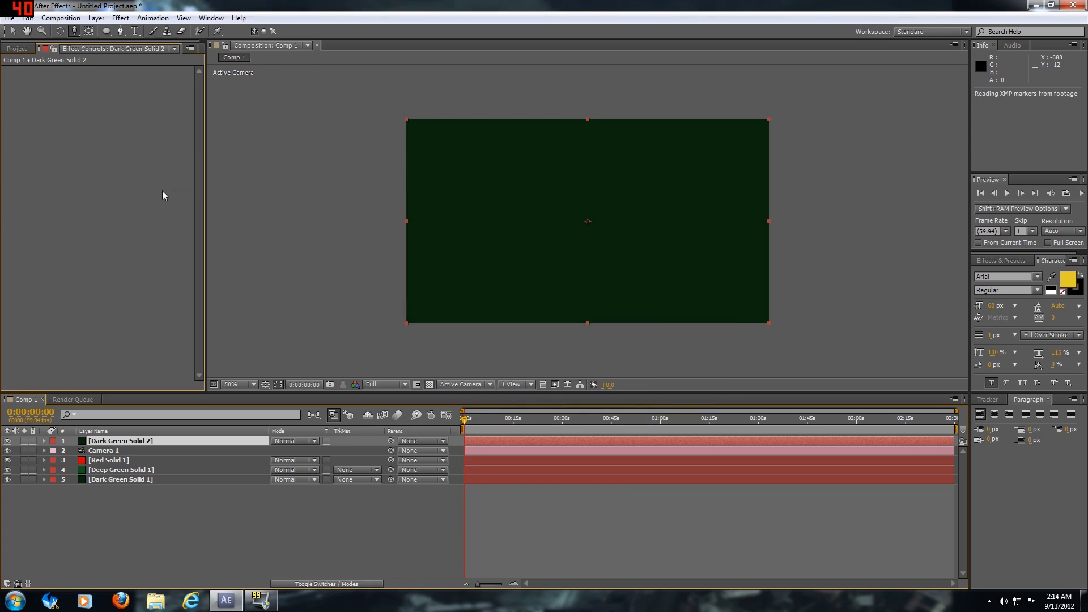
Load the Motion Graphics 'Green Goblin' lens preset in Optical Flares Options and accept.
{"action": "left_click", "coordinate": [146, 70]}
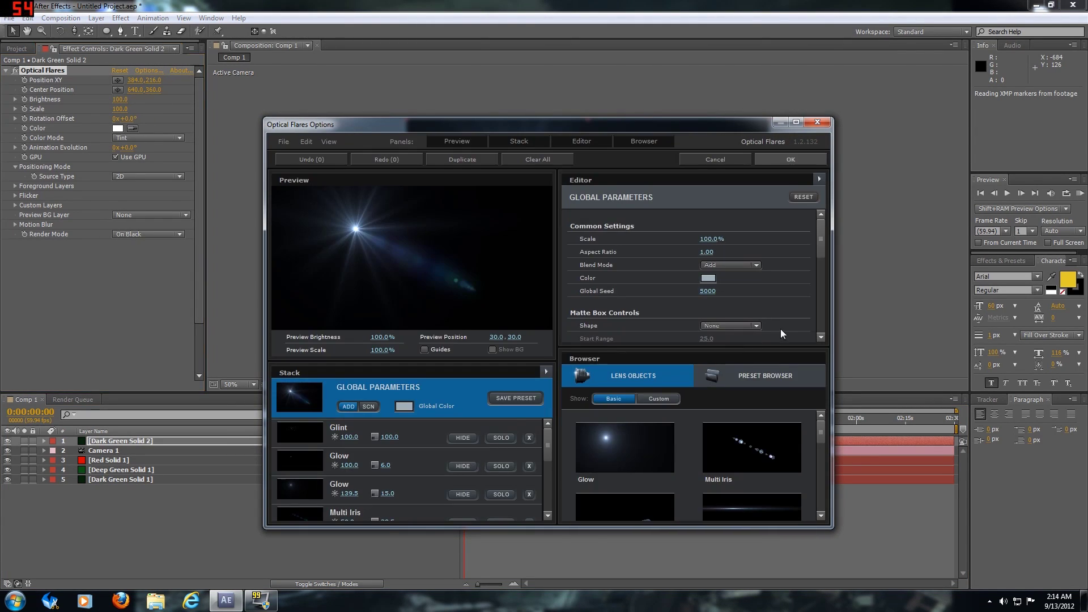
{"action": "left_click_drag", "start_coordinate": [822, 438], "coordinate": [827, 400]}
{"action": "left_click", "coordinate": [749, 374]}
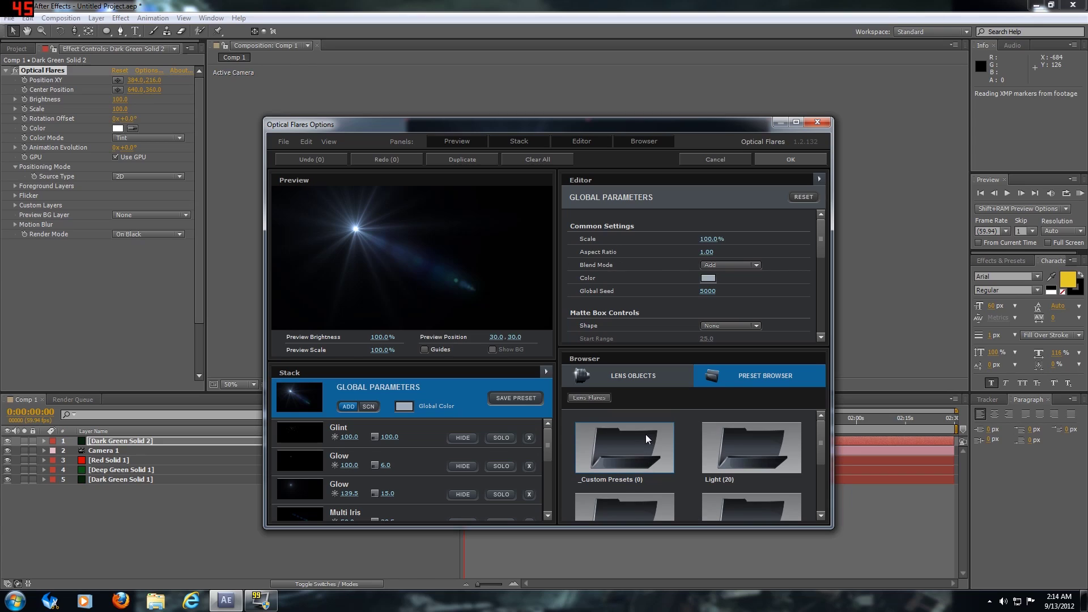
{"action": "scroll", "coordinate": [655, 467], "scroll_direction": "down", "scroll_amount": 3}
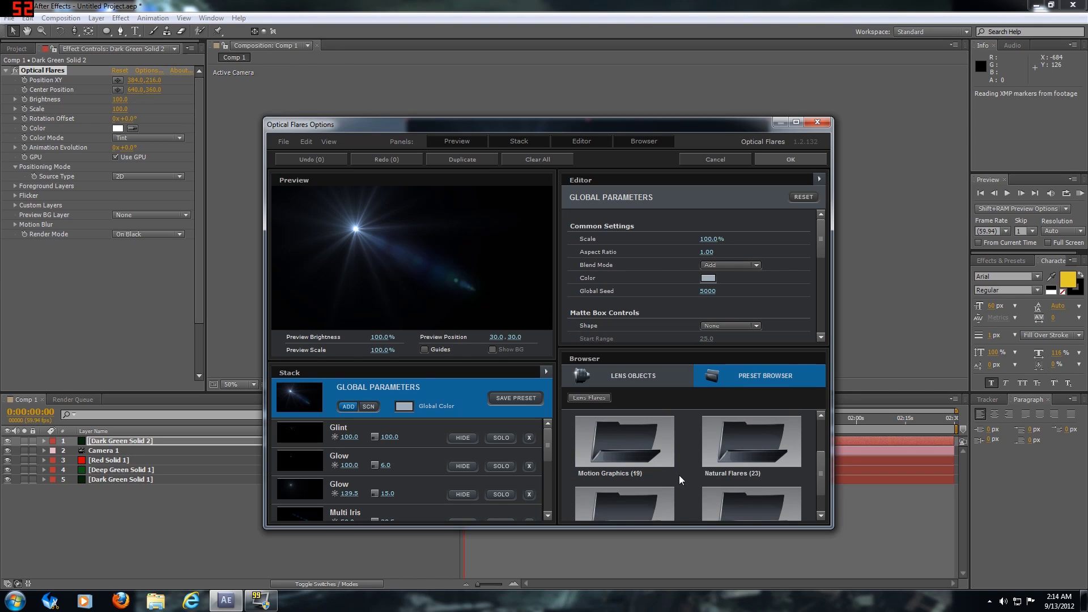
{"action": "left_click", "coordinate": [745, 447]}
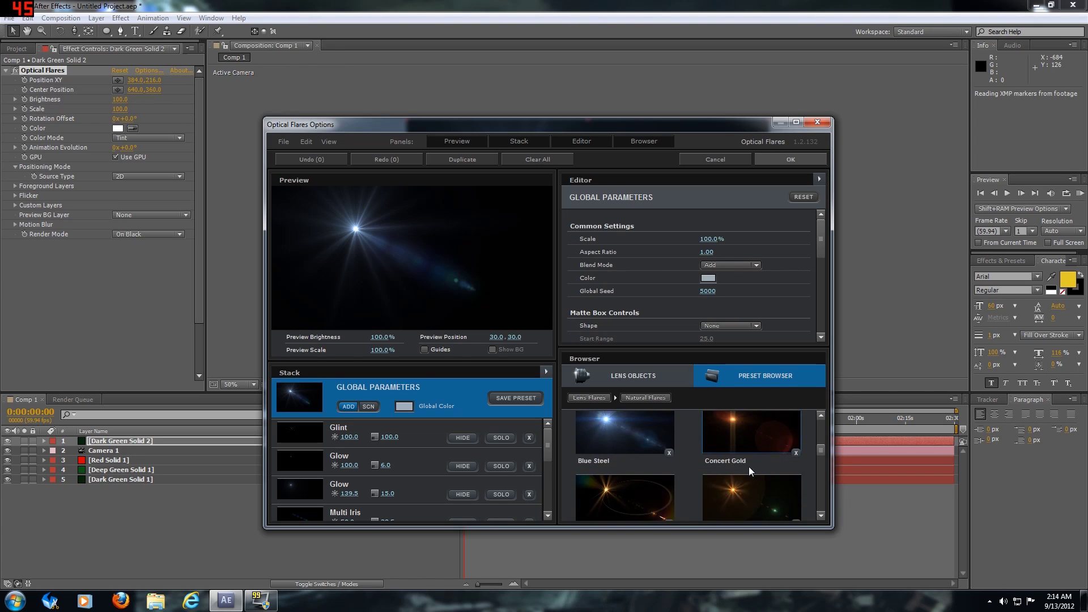
{"action": "scroll", "coordinate": [749, 467], "scroll_direction": "down", "scroll_amount": 5}
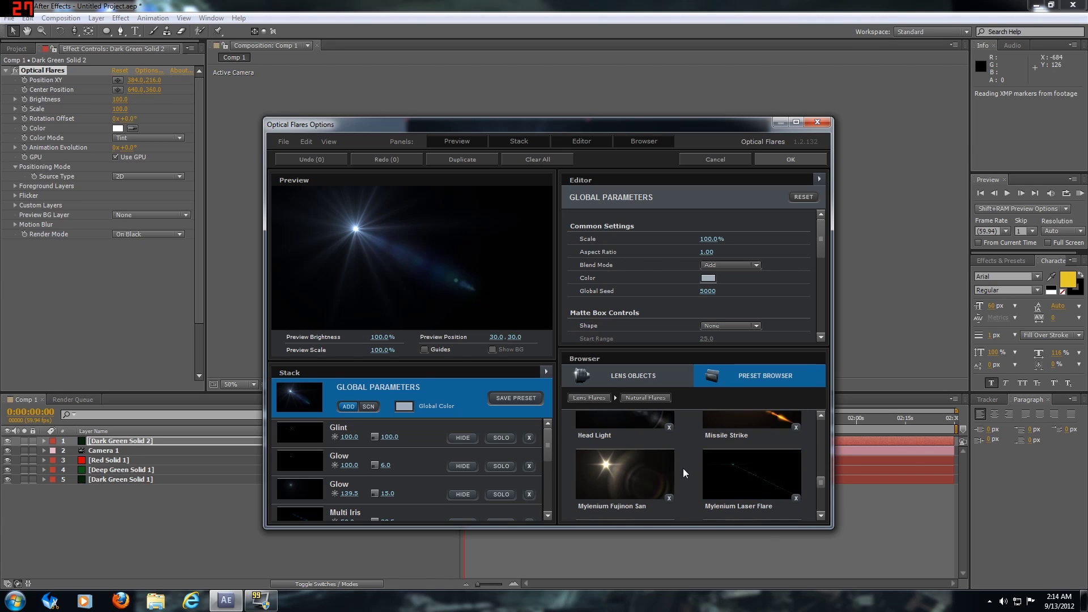
{"action": "scroll", "coordinate": [743, 481], "scroll_direction": "down", "scroll_amount": 3}
{"action": "scroll", "coordinate": [760, 470], "scroll_direction": "up", "scroll_amount": 5}
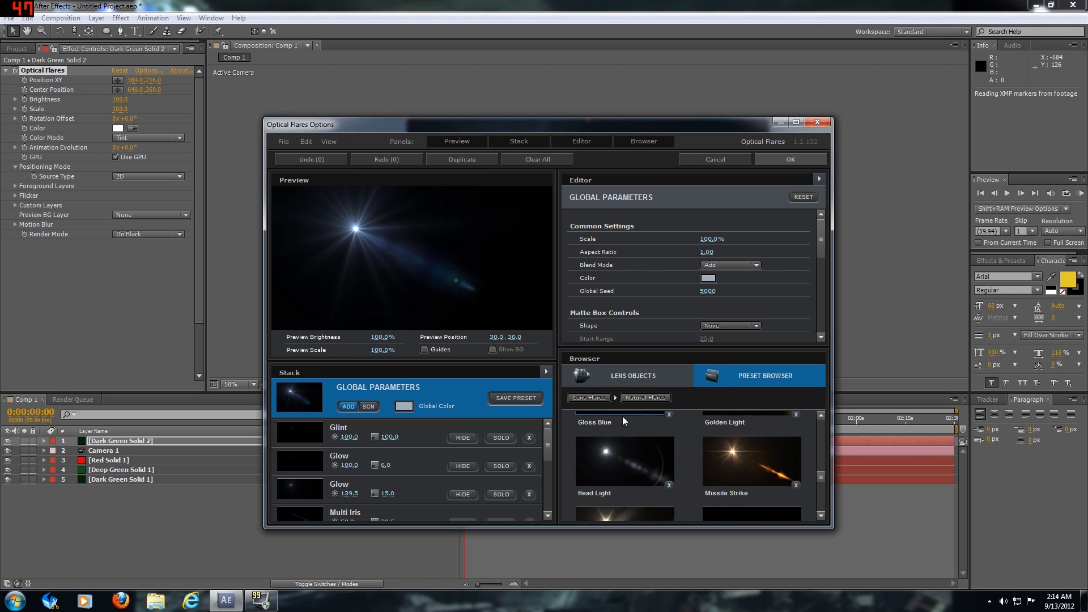
{"action": "left_click", "coordinate": [587, 398]}
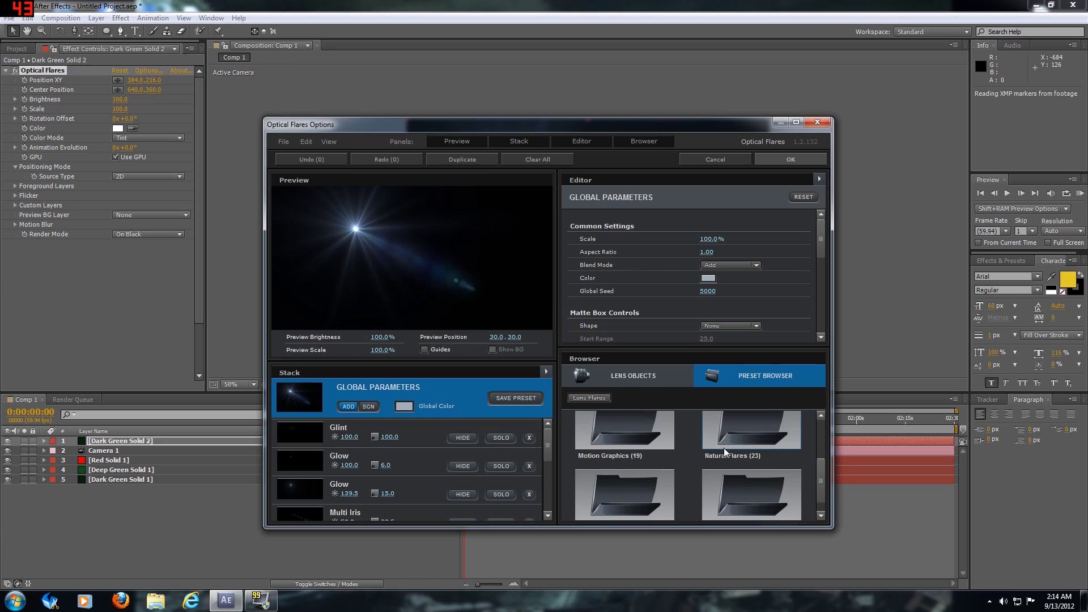
{"action": "left_click", "coordinate": [630, 416]}
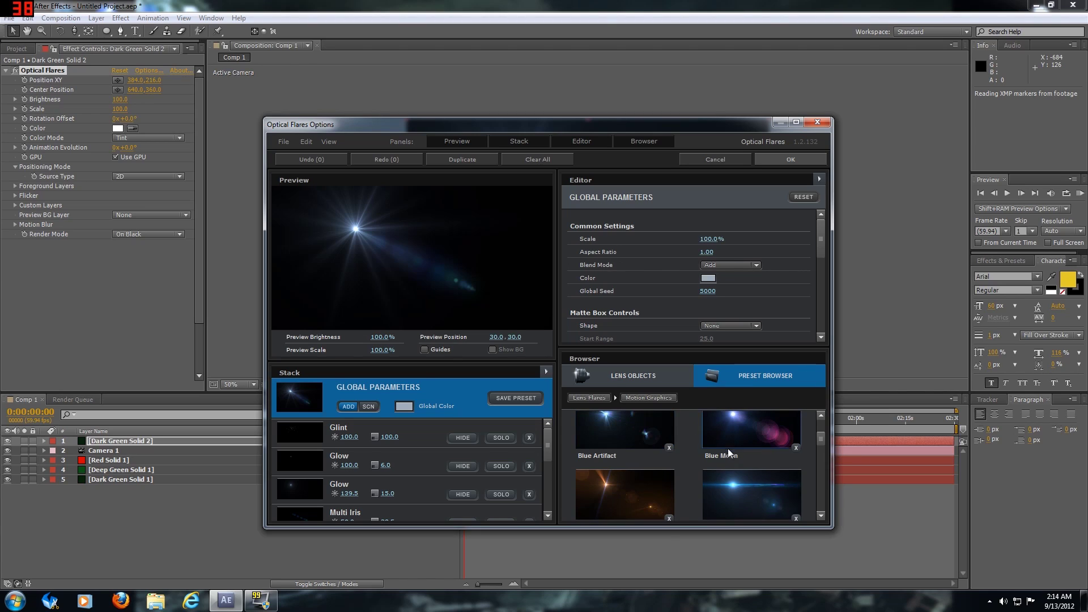
{"action": "scroll", "coordinate": [735, 480], "scroll_direction": "down", "scroll_amount": 1}
{"action": "left_click", "coordinate": [753, 462]}
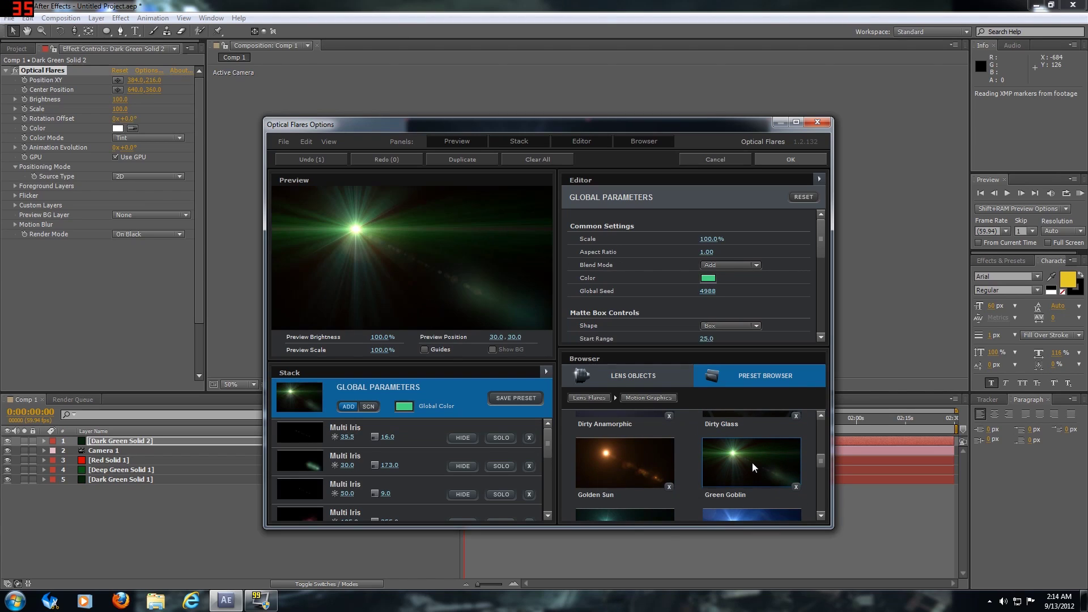
{"action": "left_click", "coordinate": [783, 164]}
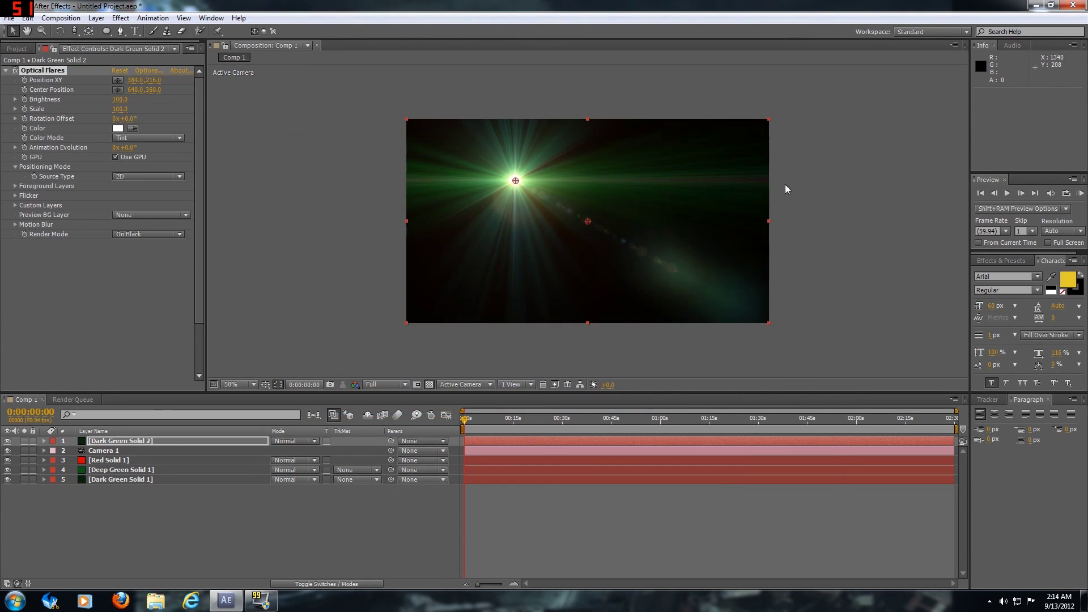
Set Dark Green Solid 2 to Add blend mode and move the flare centre to 1540, 100.
{"action": "left_click", "coordinate": [308, 441]}
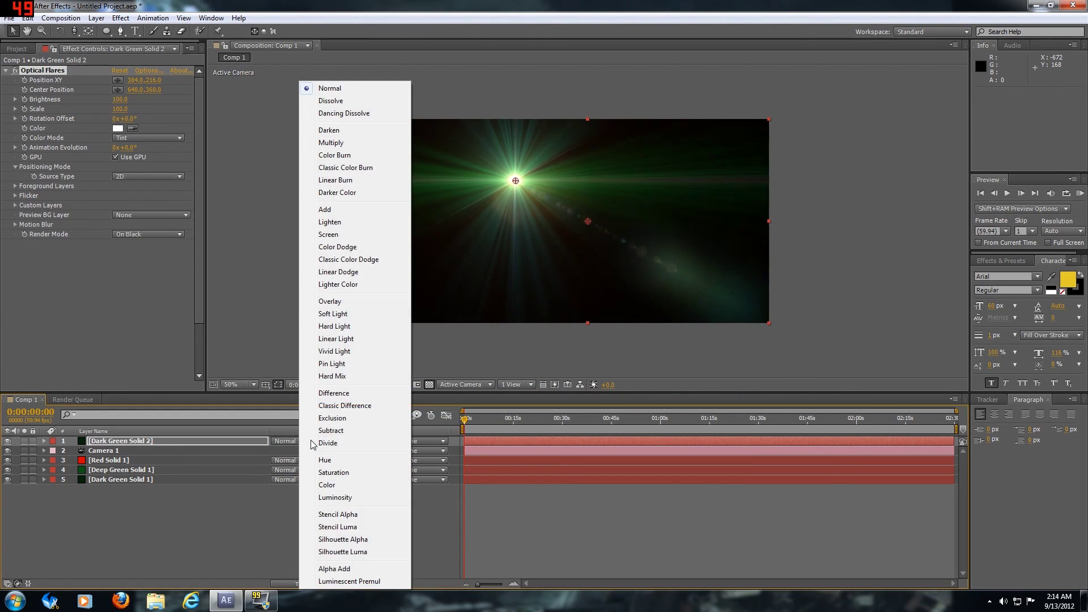
{"action": "left_click", "coordinate": [328, 210]}
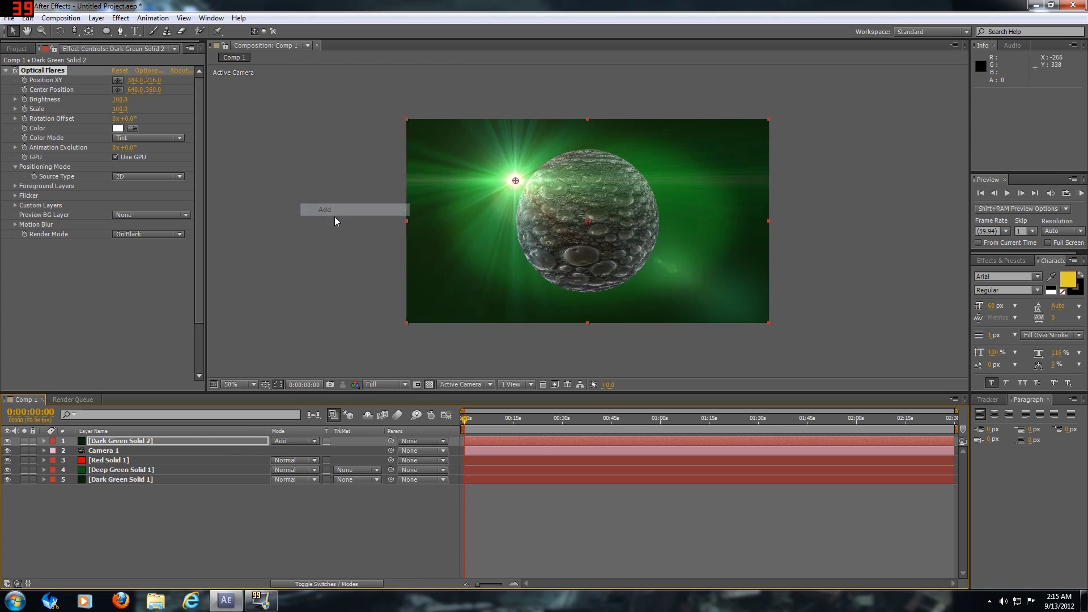
{"action": "left_click_drag", "start_coordinate": [515, 182], "coordinate": [842, 146]}
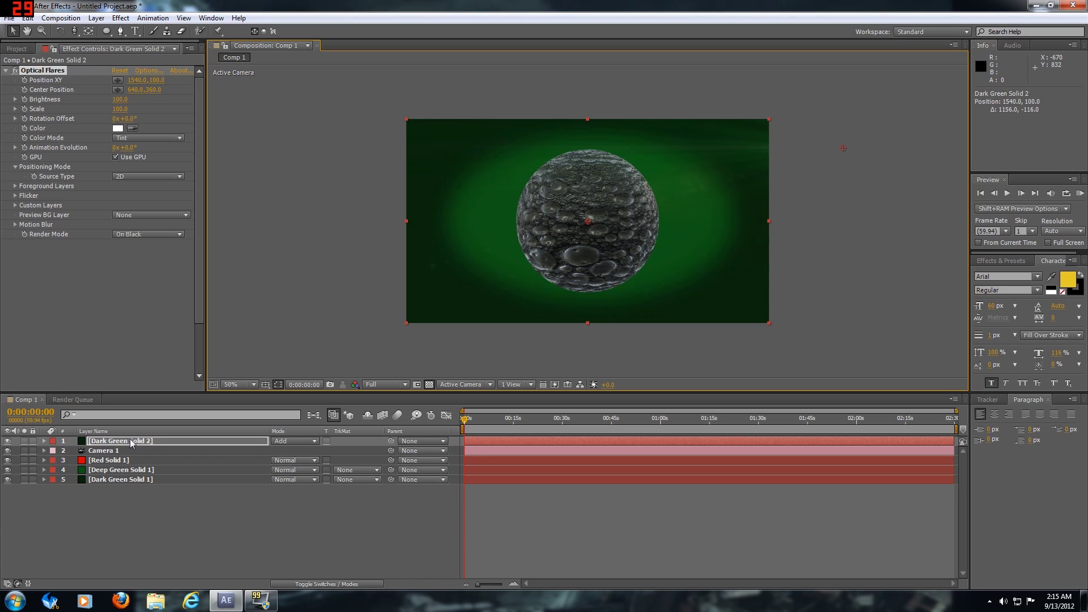
{"action": "left_click", "coordinate": [99, 18]}
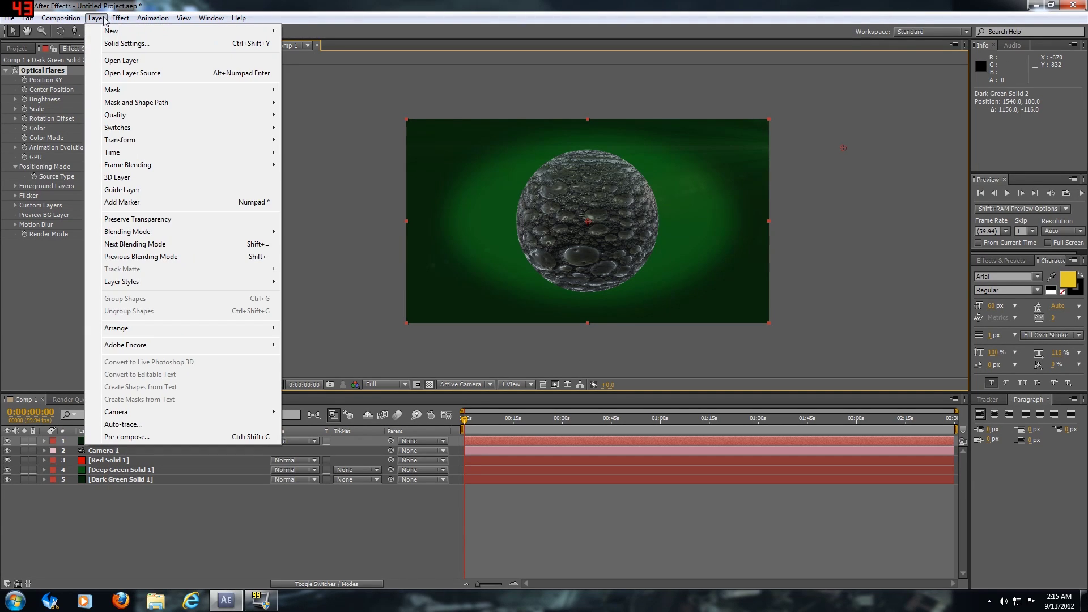
Add Adjustment Layer 1 with a Curves effect, lowering the shadows and raising the highlights into an S-curve.
{"action": "mouse_move", "coordinate": [112, 32]}
{"action": "left_click", "coordinate": [334, 107]}
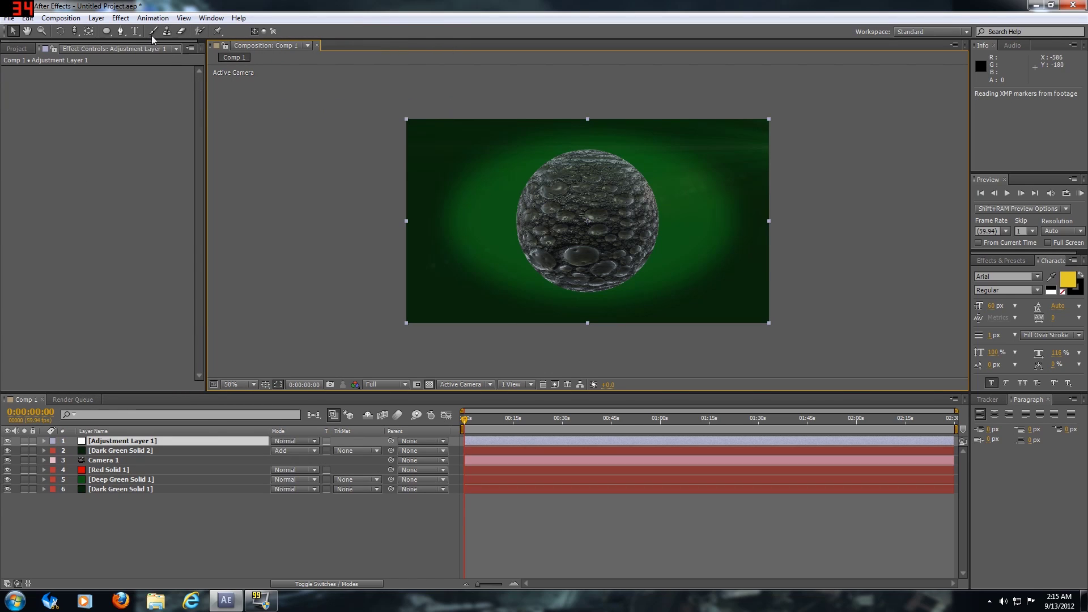
{"action": "left_click", "coordinate": [121, 18]}
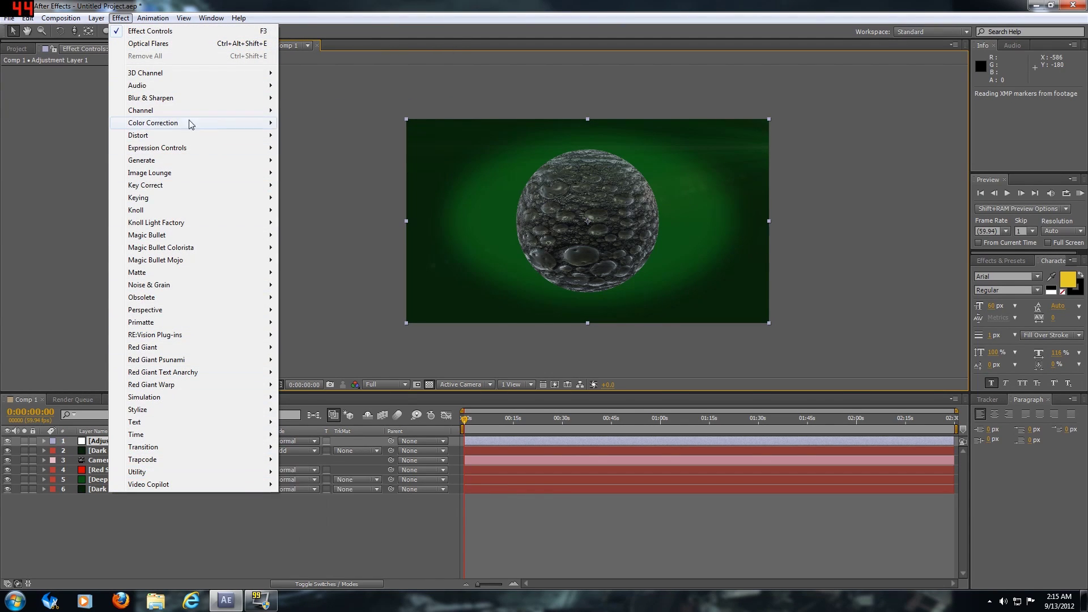
{"action": "mouse_move", "coordinate": [179, 128]}
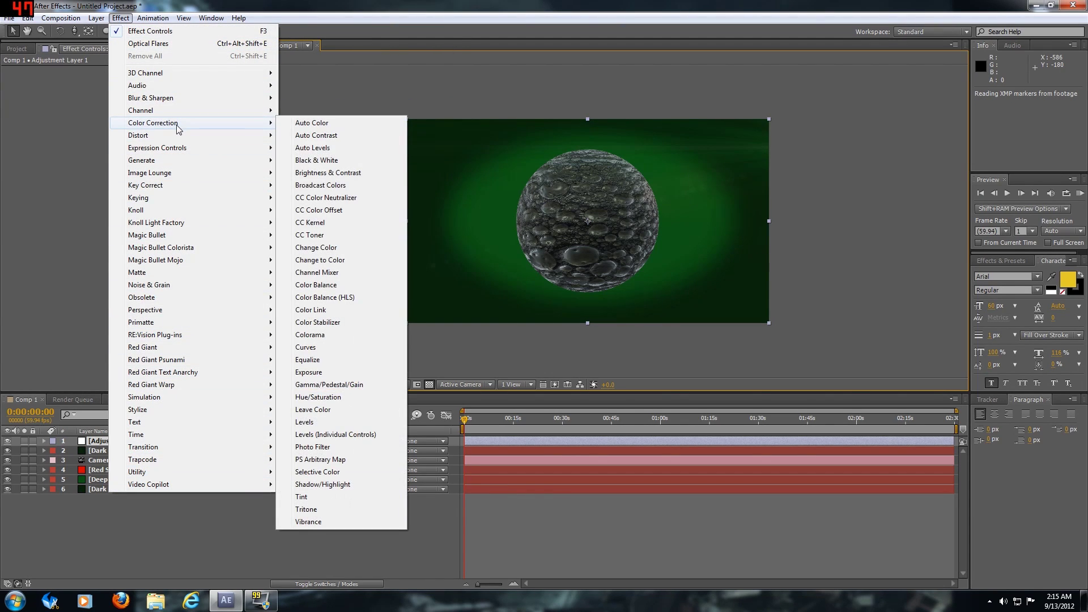
{"action": "left_click", "coordinate": [316, 348]}
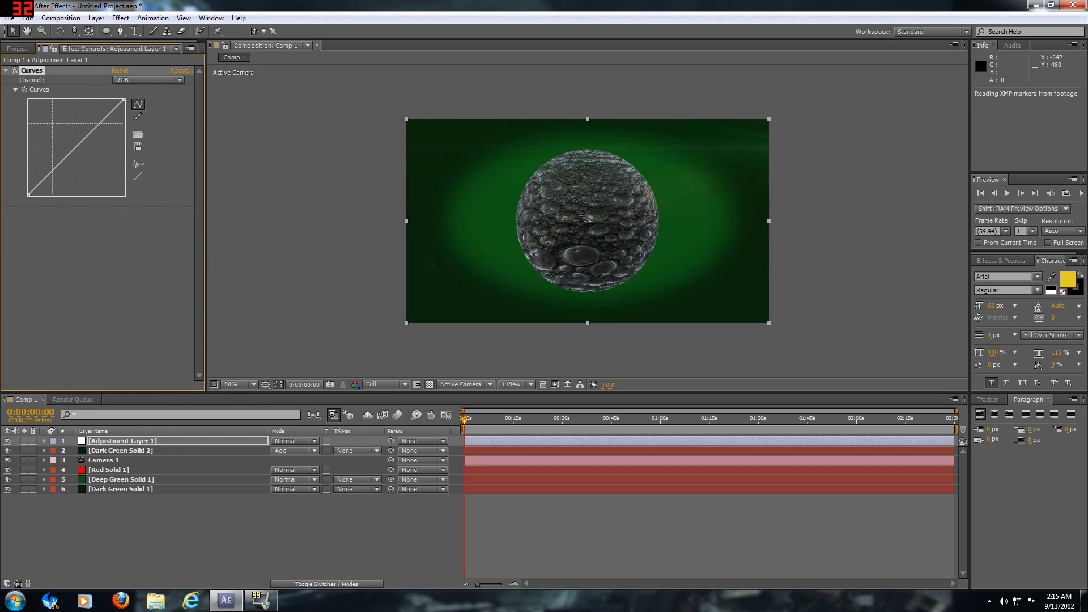
{"action": "left_click_drag", "start_coordinate": [60, 164], "coordinate": [59, 168]}
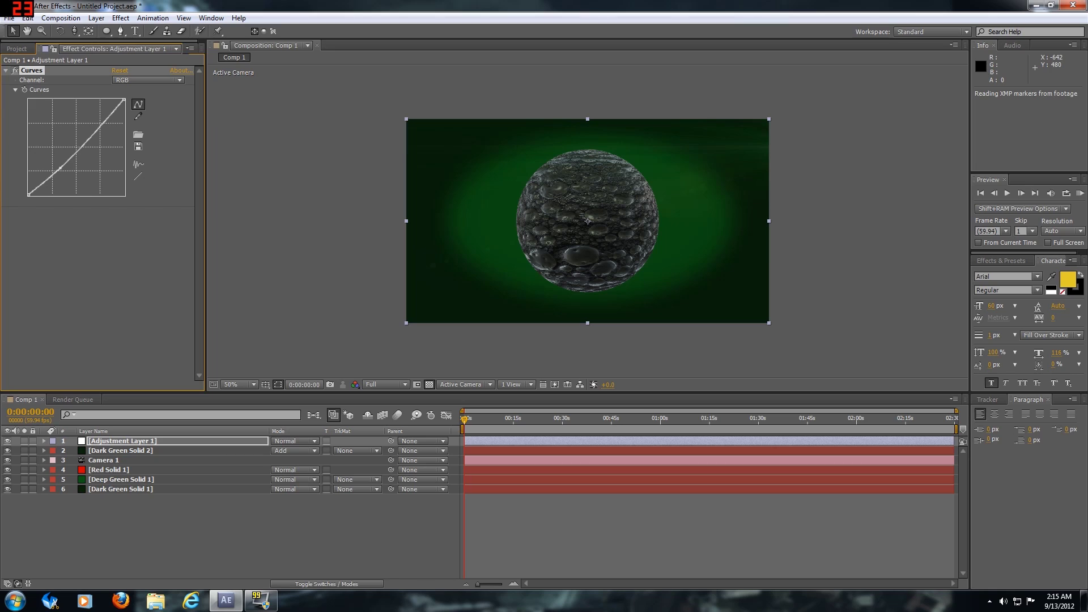
{"action": "left_click_drag", "start_coordinate": [91, 134], "coordinate": [92, 119]}
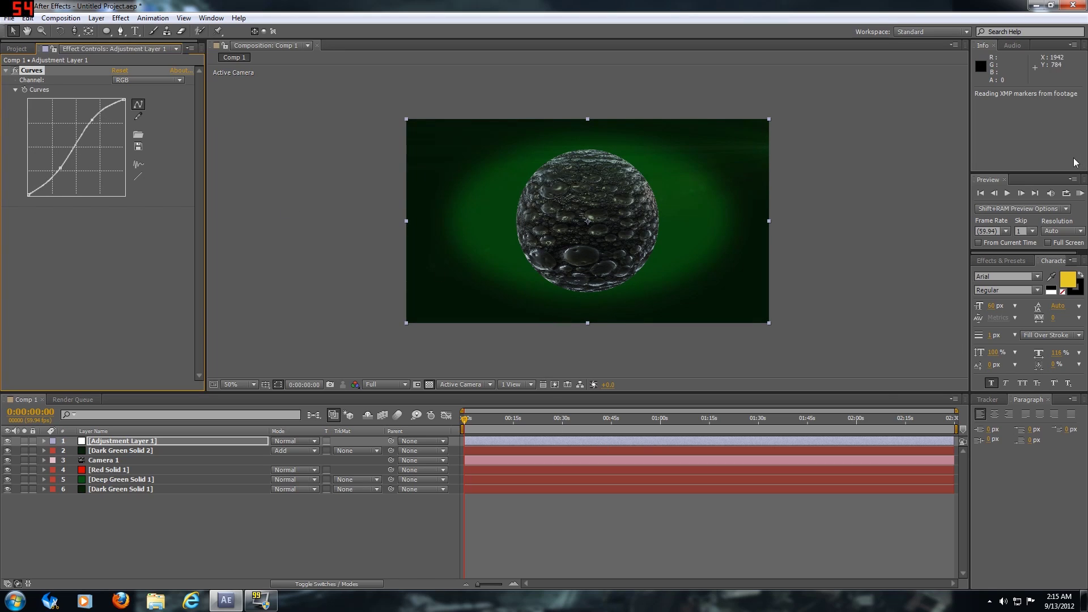
{"action": "left_click", "coordinate": [1080, 193]}
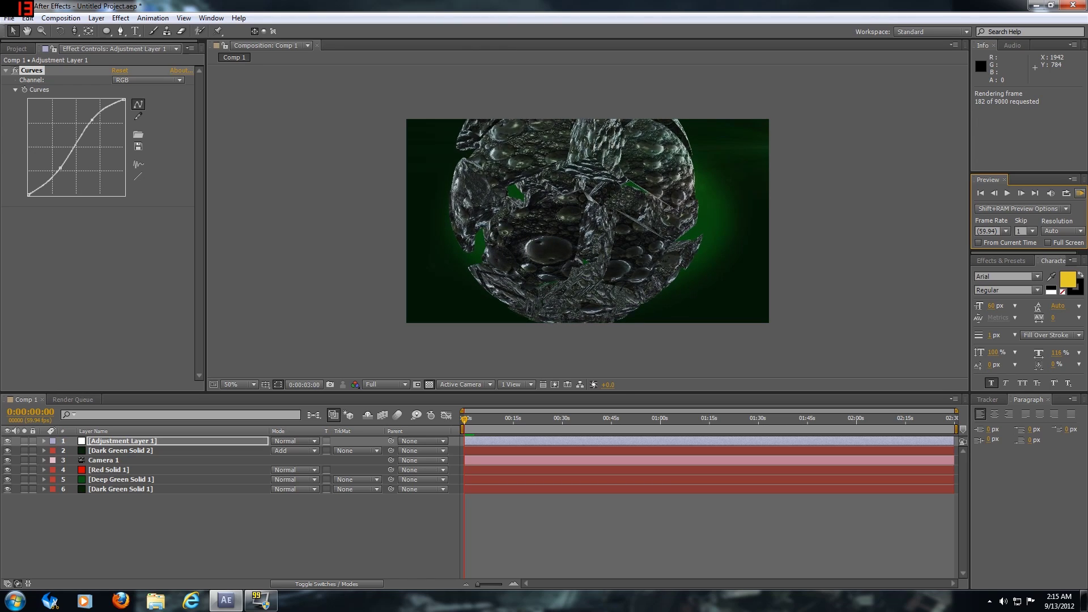
{"action": "left_click", "coordinate": [1080, 194]}
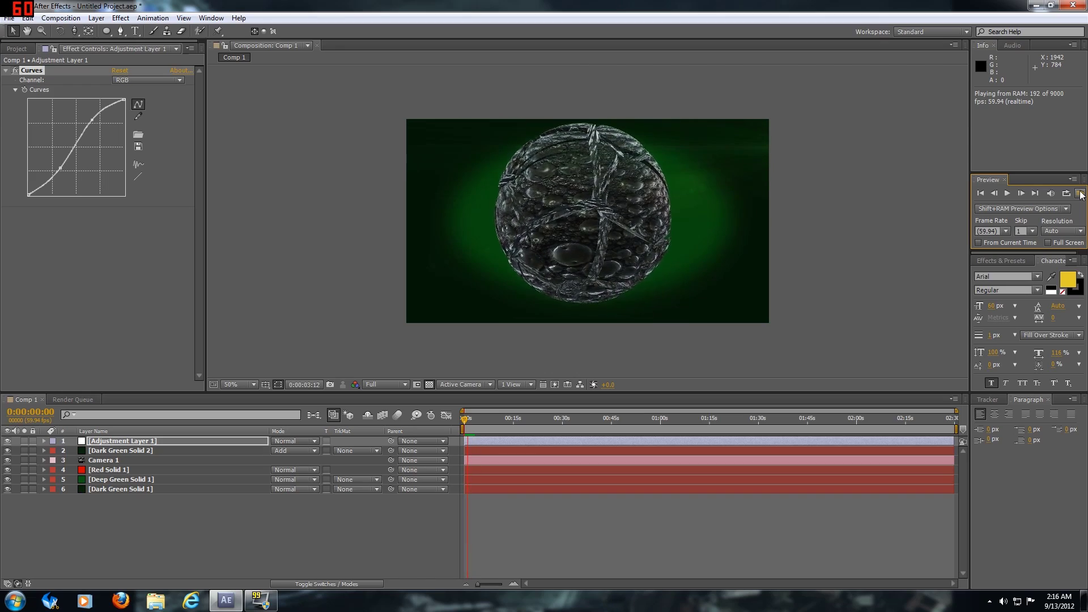
{"action": "left_click", "coordinate": [1081, 194]}
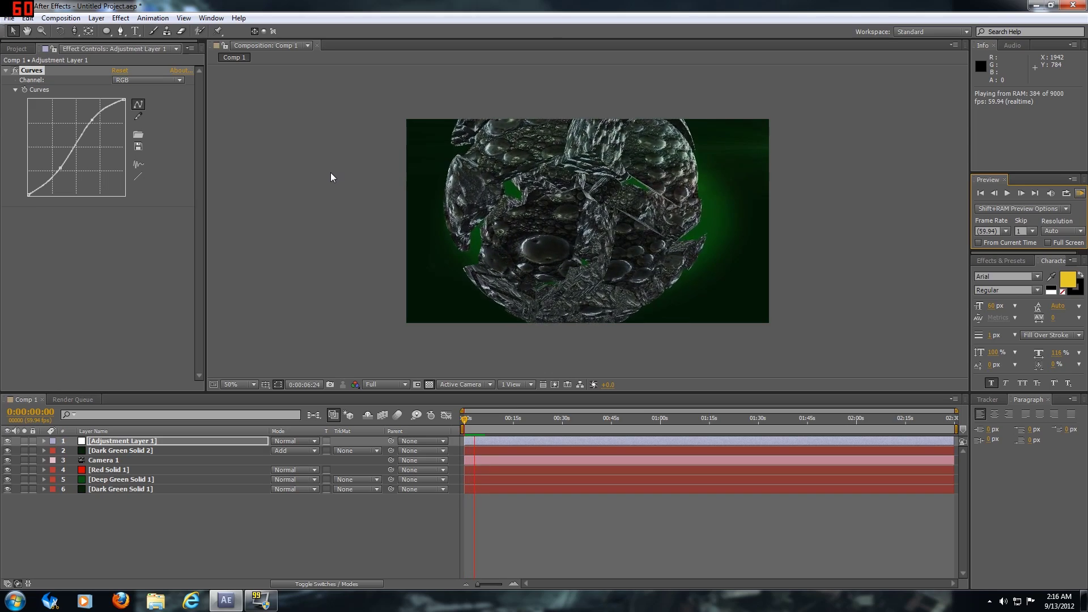
{"action": "left_click", "coordinate": [936, 187]}
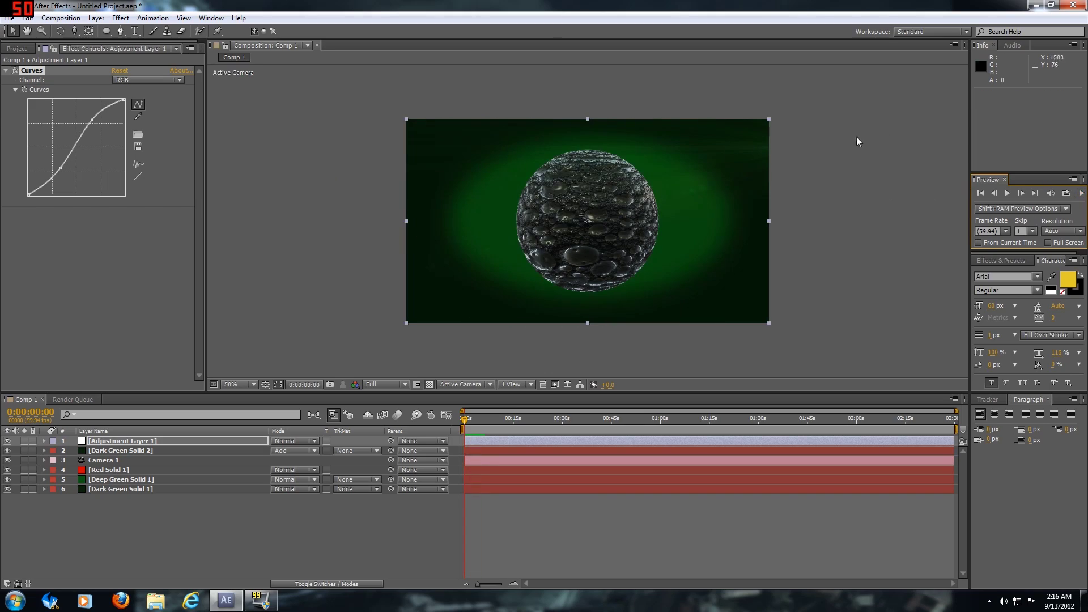
{"action": "left_click", "coordinate": [1073, 7]}
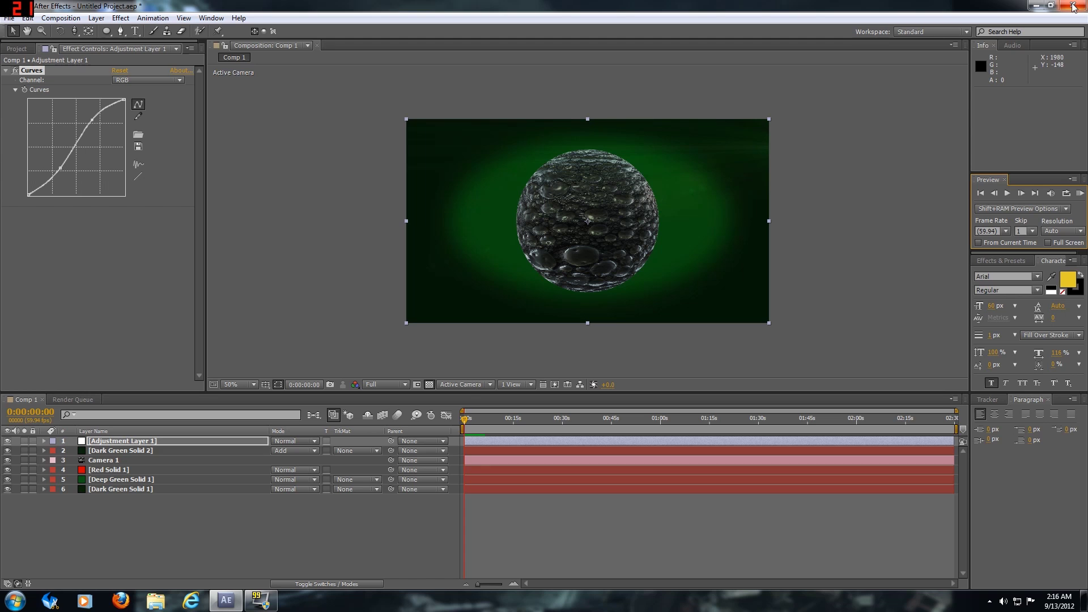